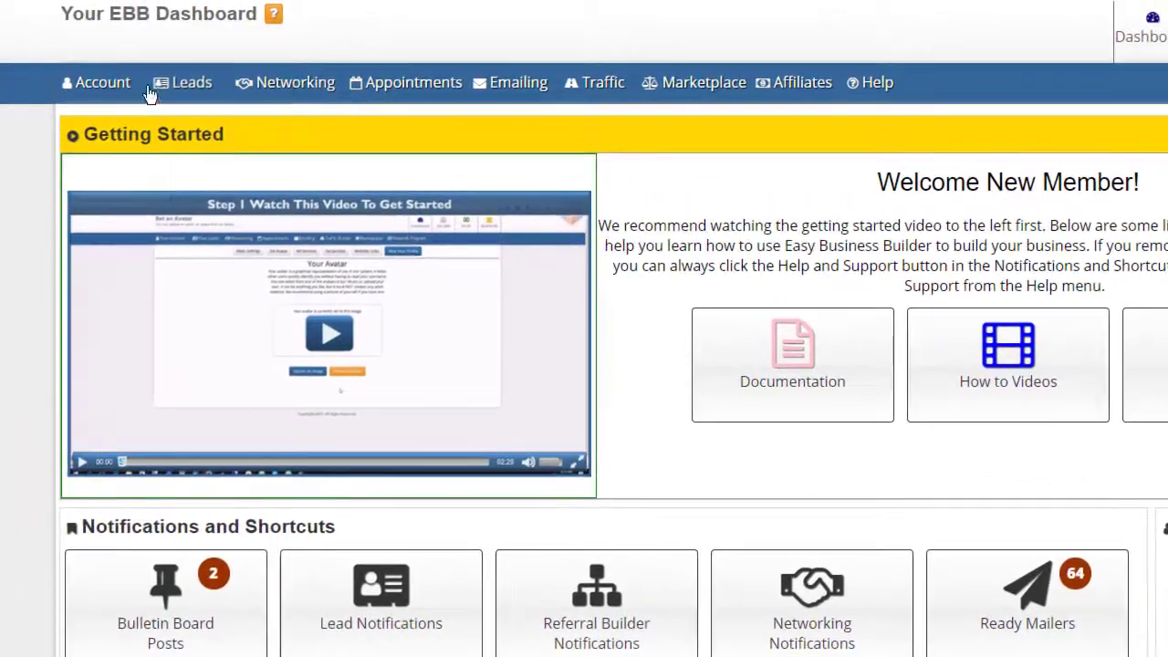
click(98, 85)
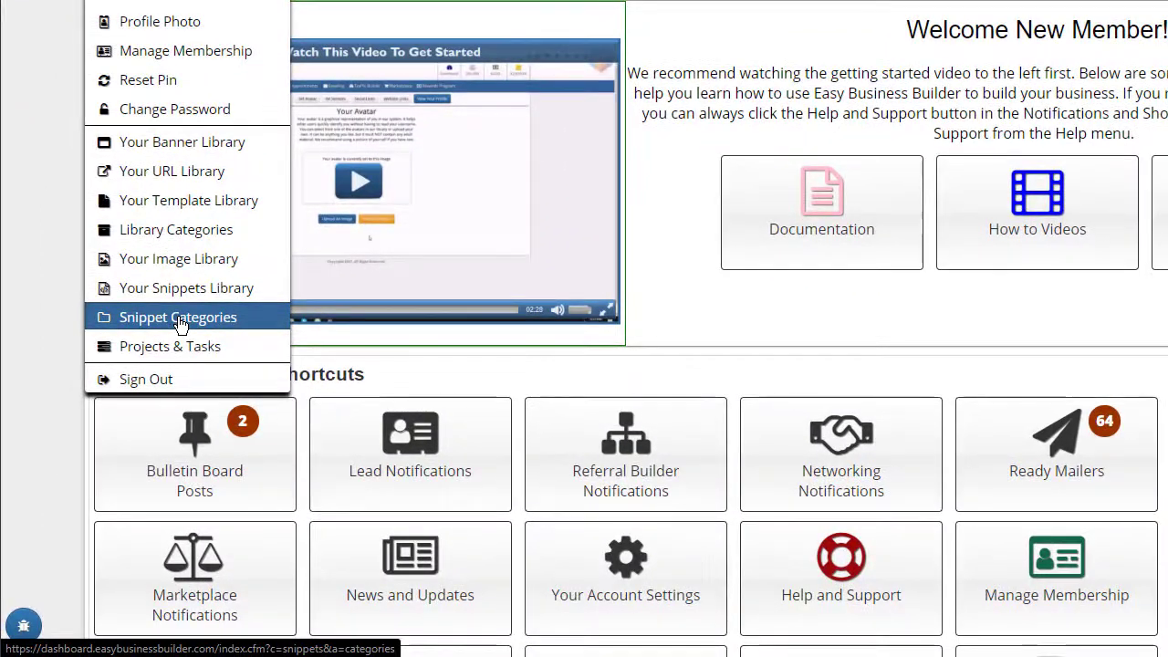
click(153, 462)
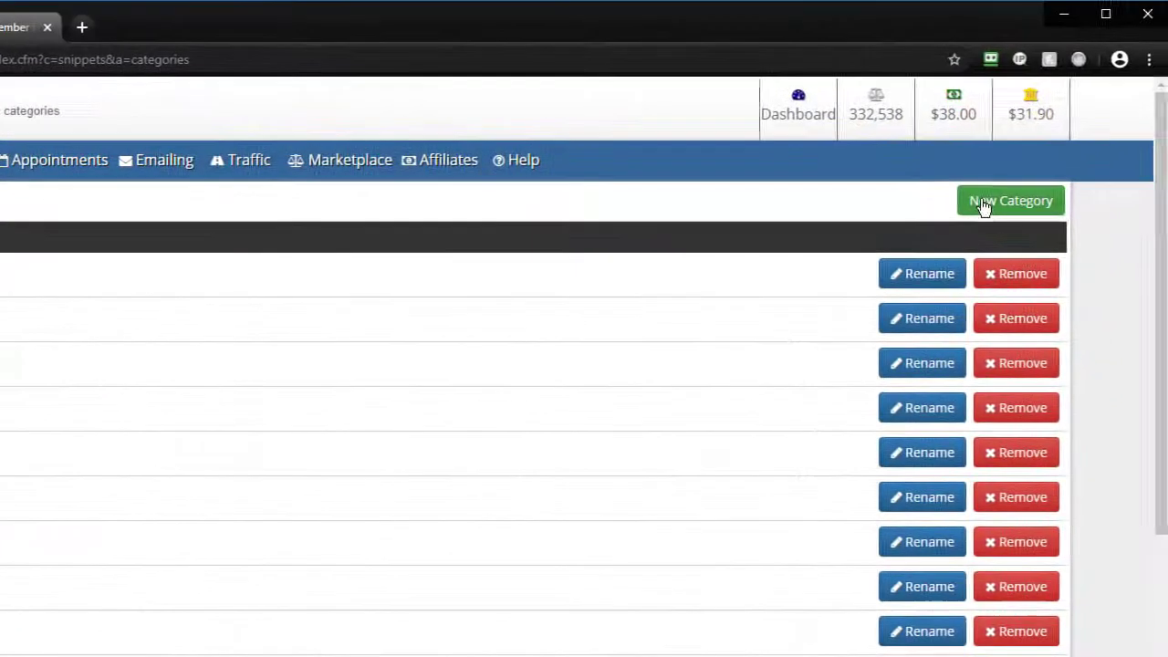
click(983, 201)
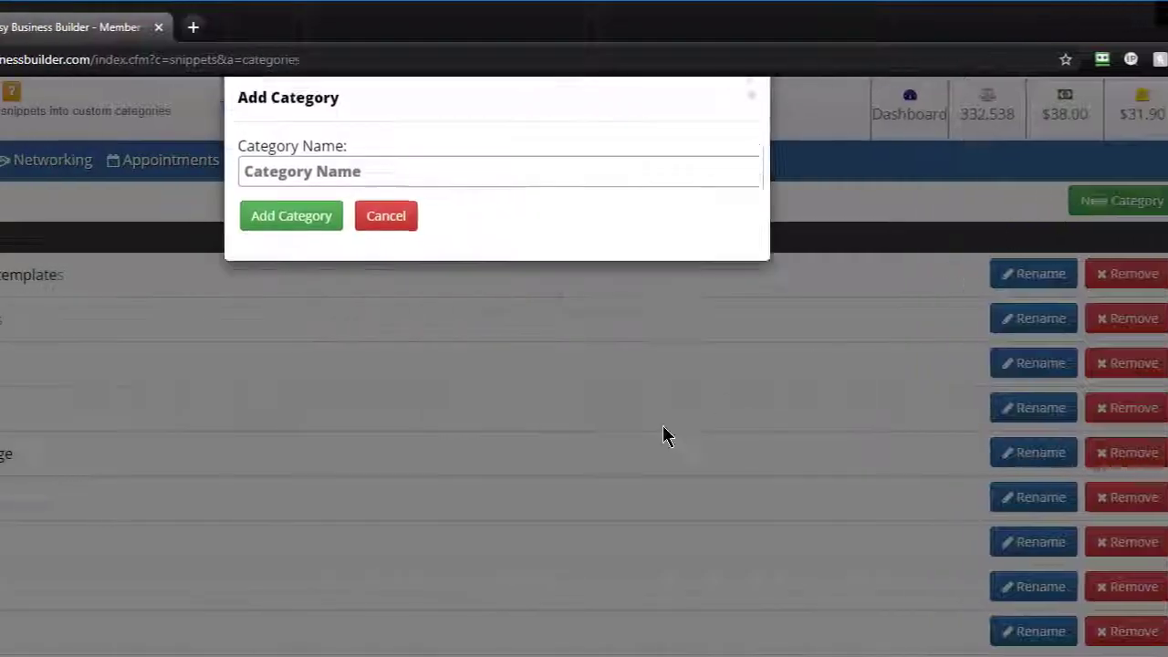
click(266, 172)
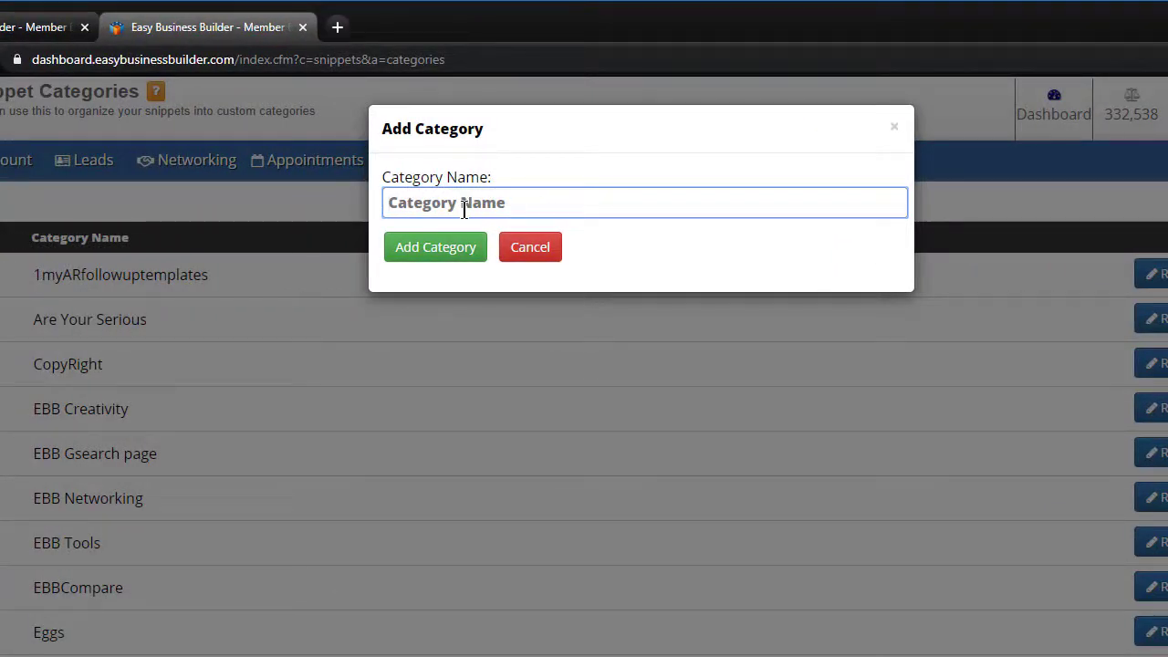
text(aweber ar forms)
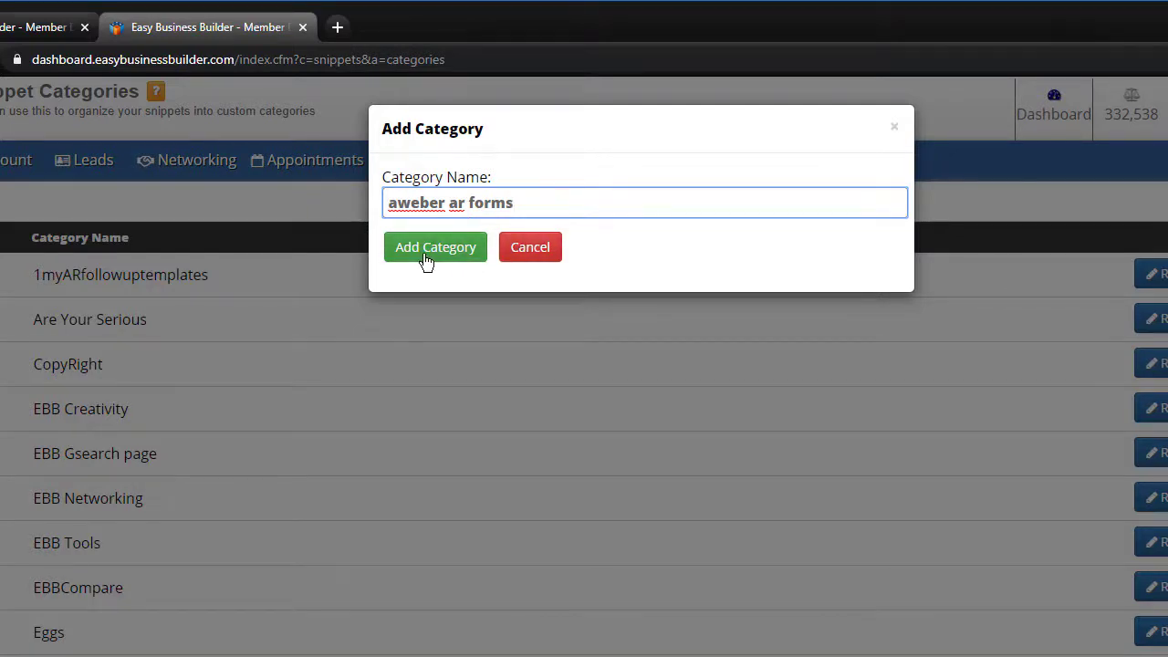
click(525, 253)
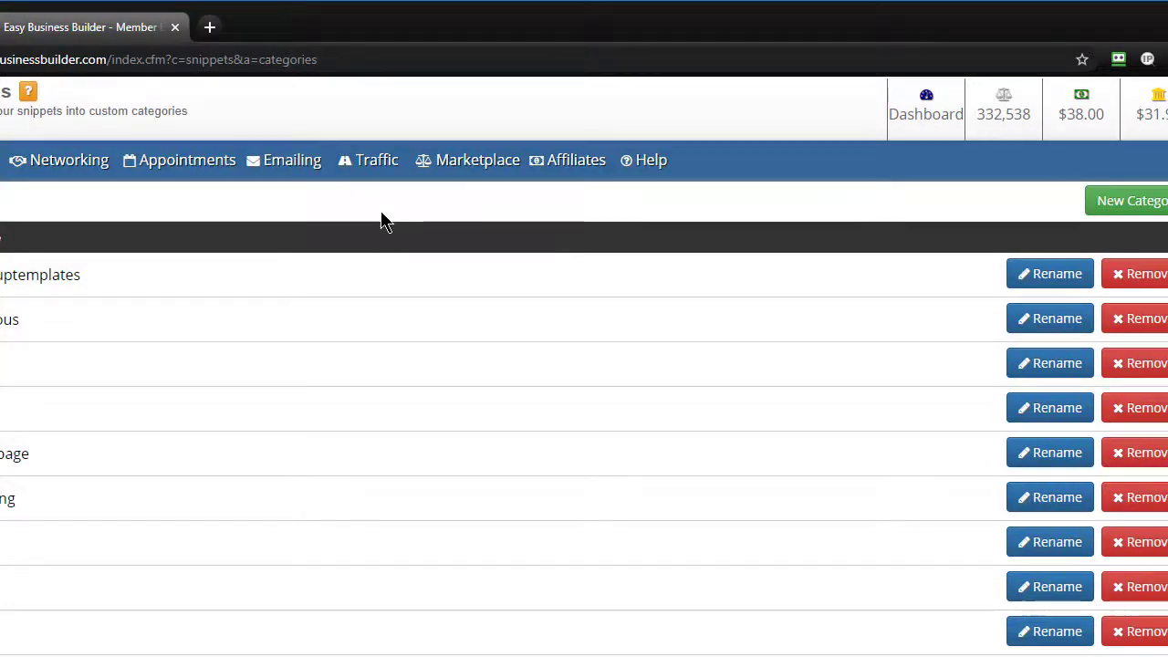
Open the snippets library and start a new snippet.
mouse_move(142, 168)
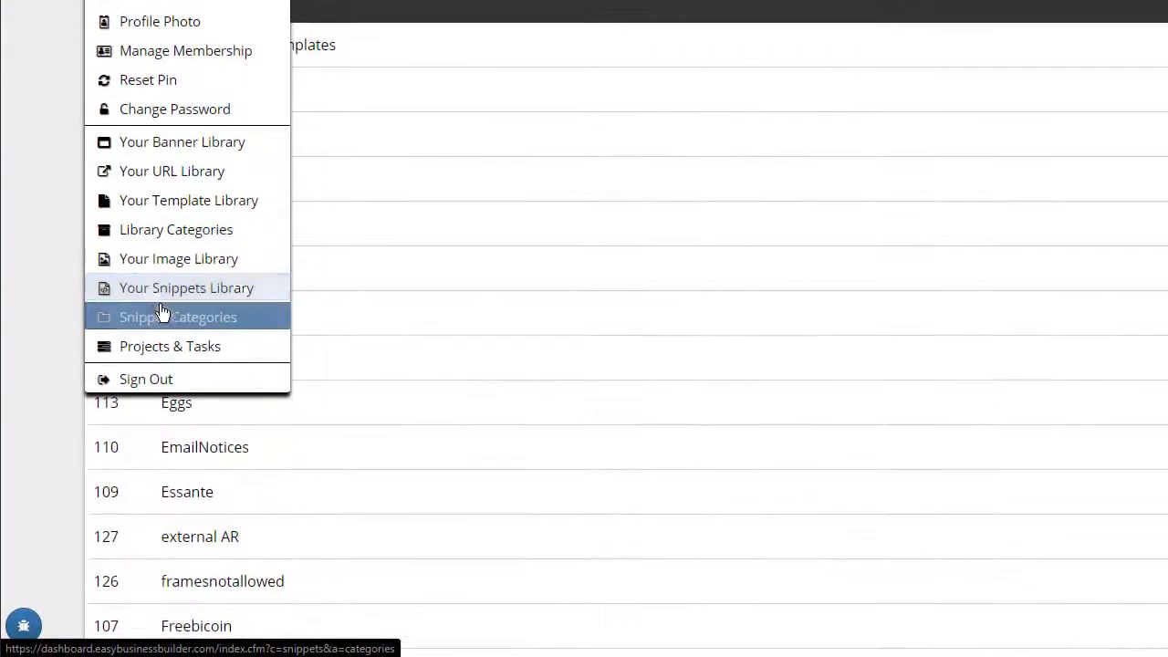
click(159, 290)
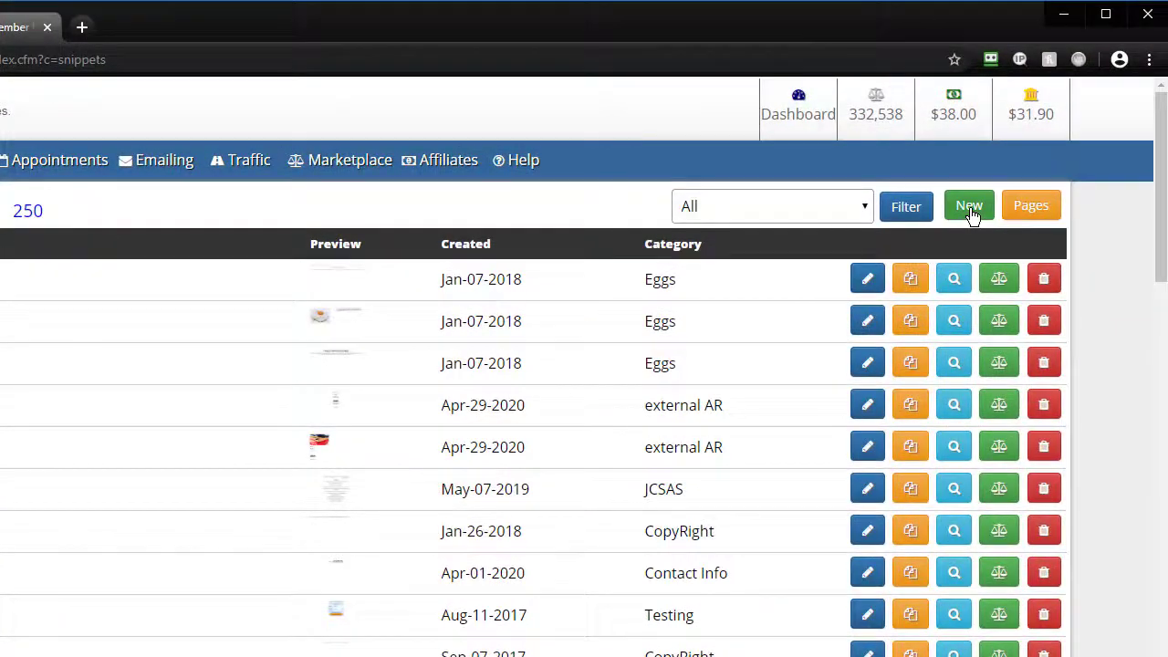
click(970, 212)
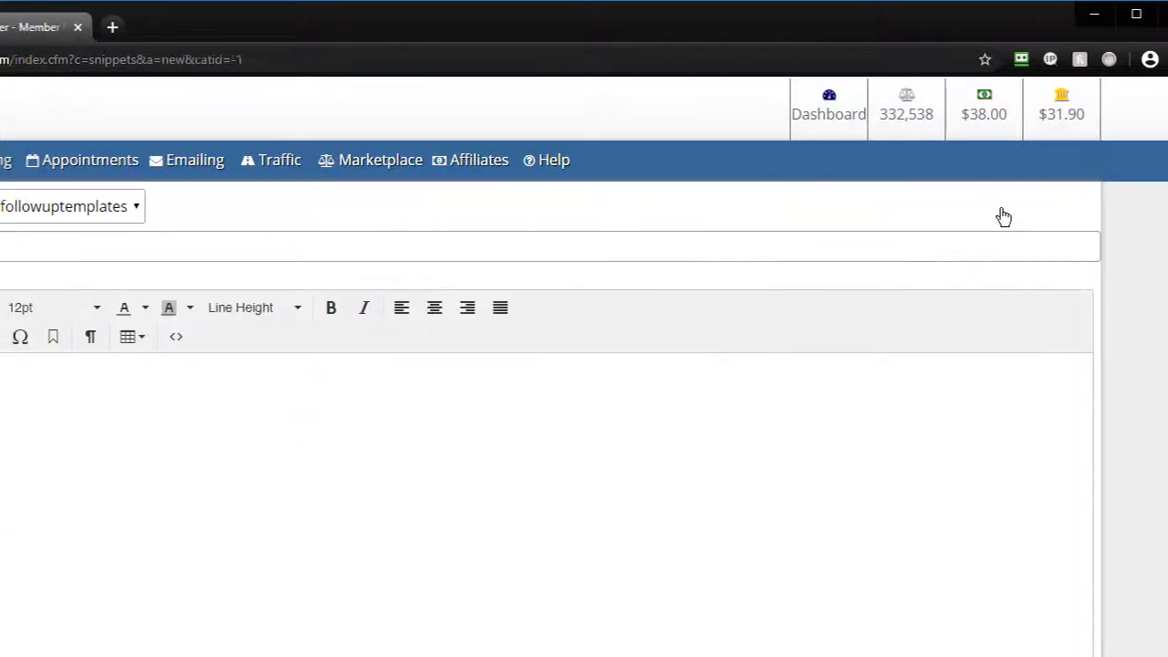
Assign the new snippet to the external AR category and name it "Ar form Center".
click(12, 208)
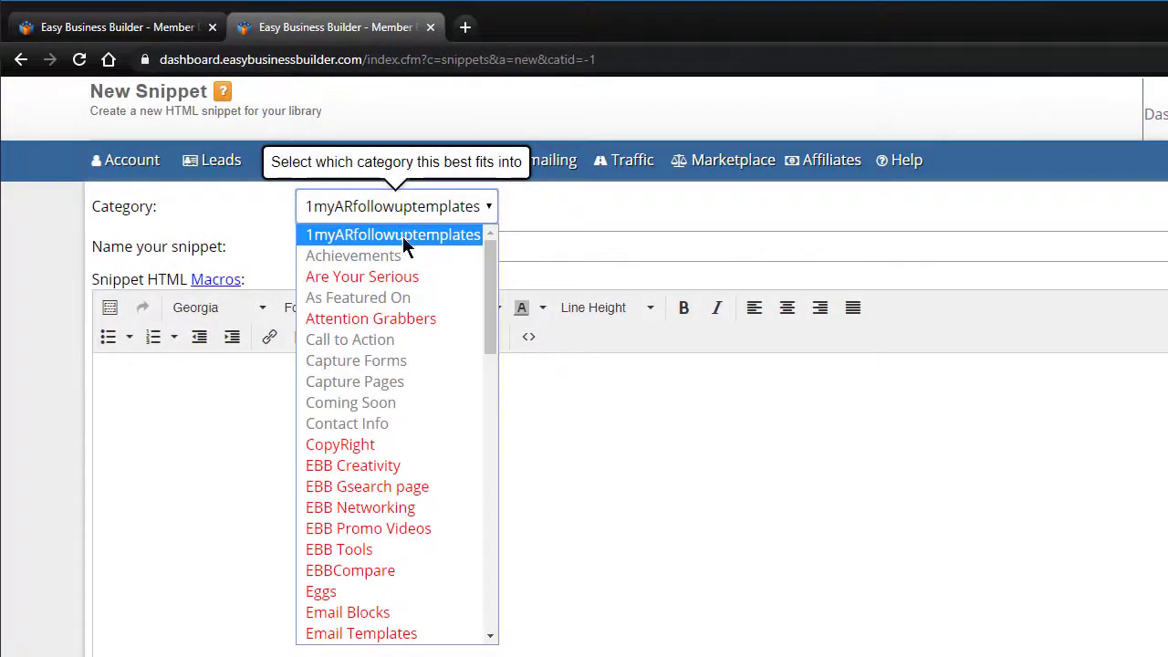
scroll(404, 388, down, 4)
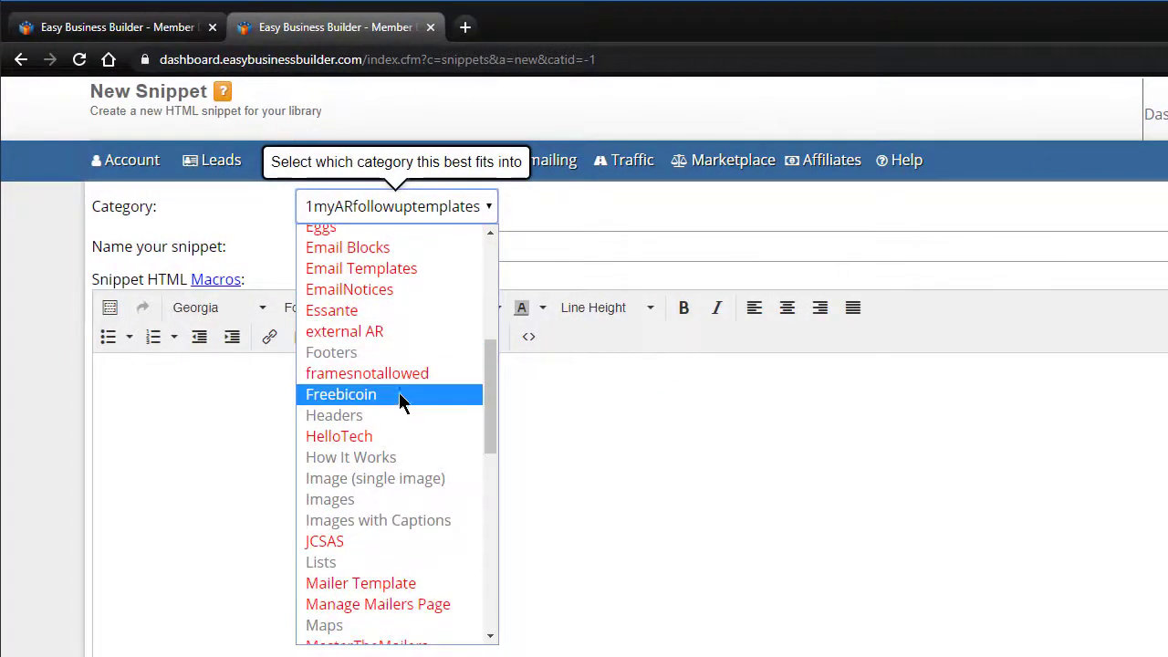
click(373, 333)
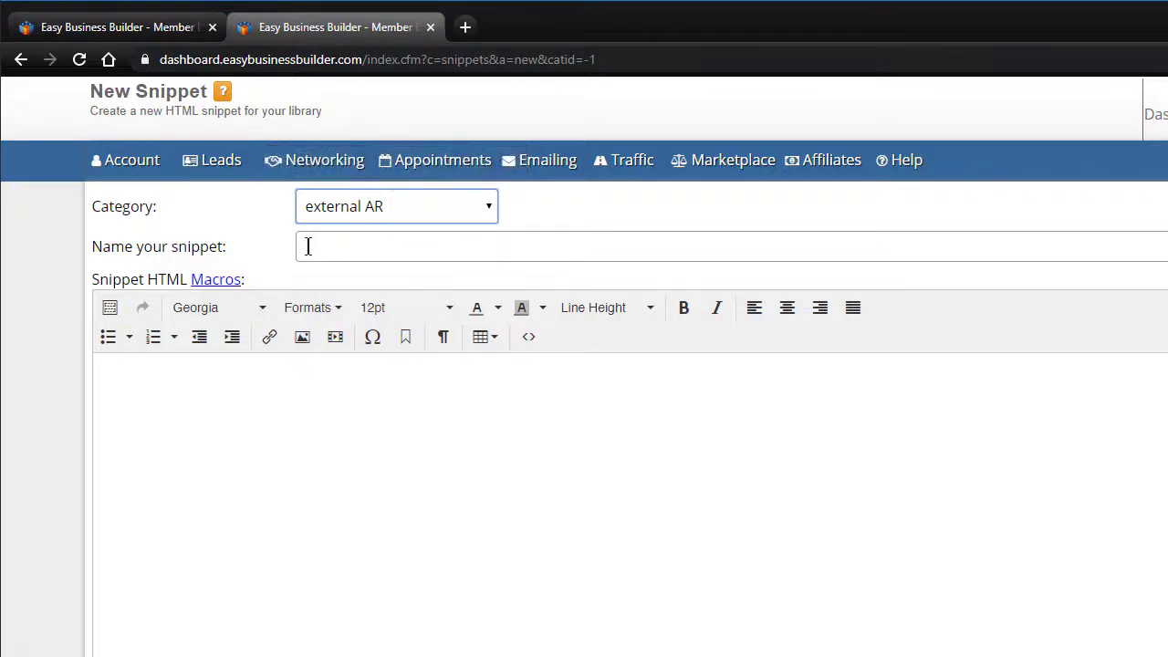
click(385, 245)
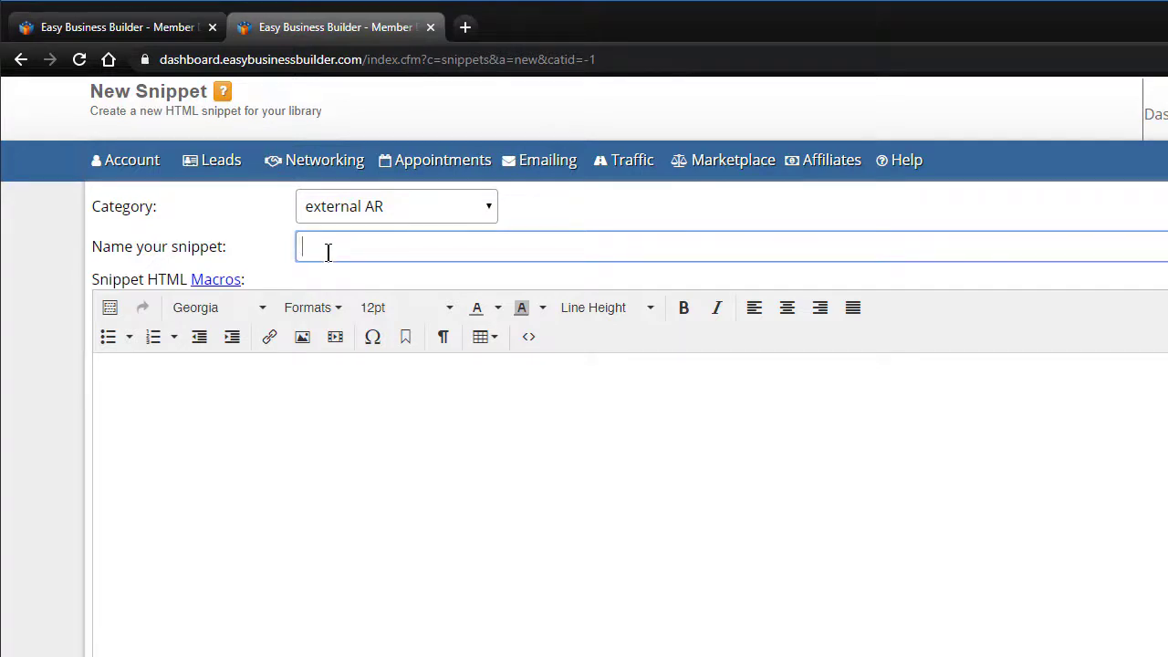
text(Ar form Center)
Insert the existing snippet "Image (single image): Single Image" into the new snippet's content as a layout base.
click(112, 311)
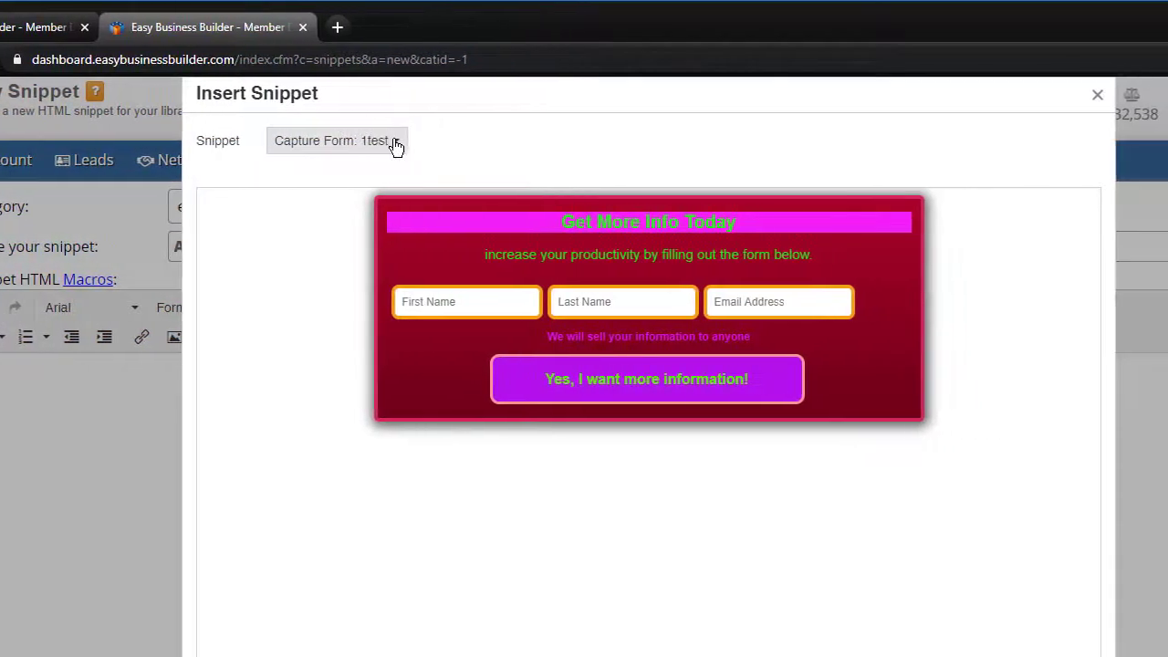
click(395, 143)
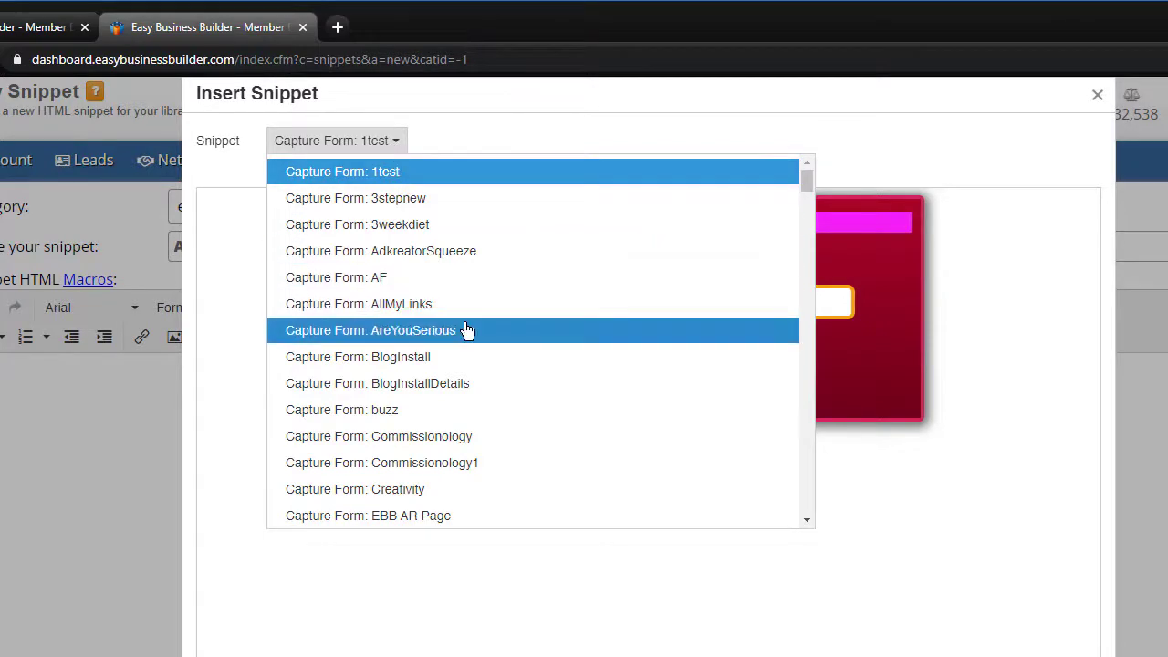
scroll(461, 332, down, 15)
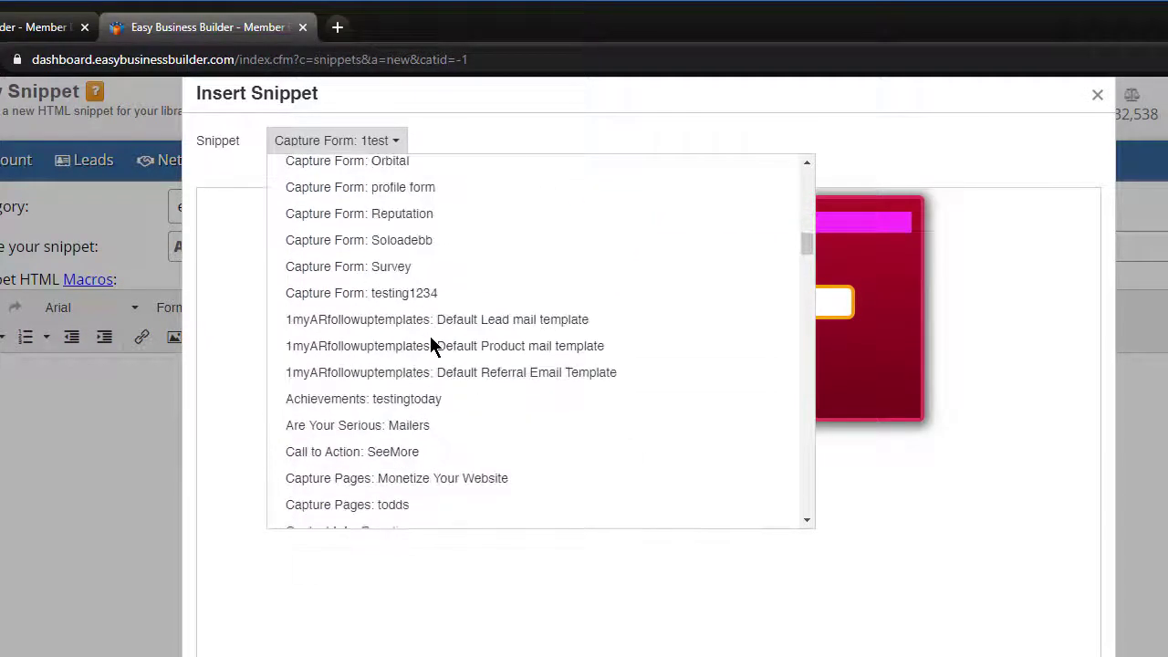
scroll(433, 345, down, 12)
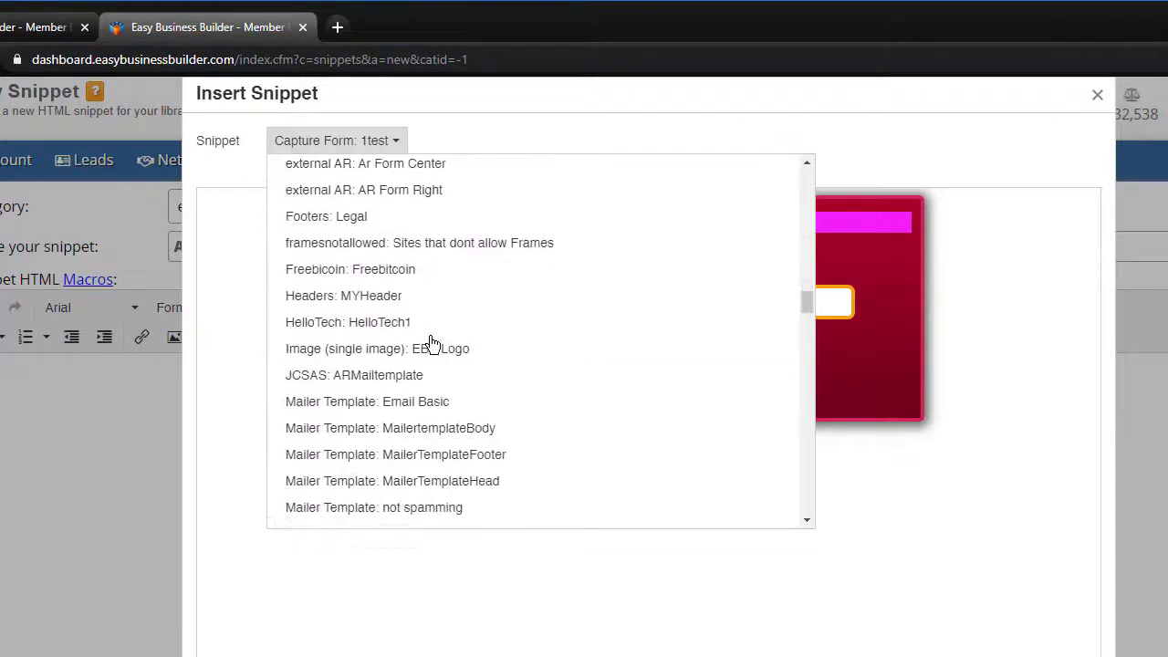
scroll(432, 345, down, 10)
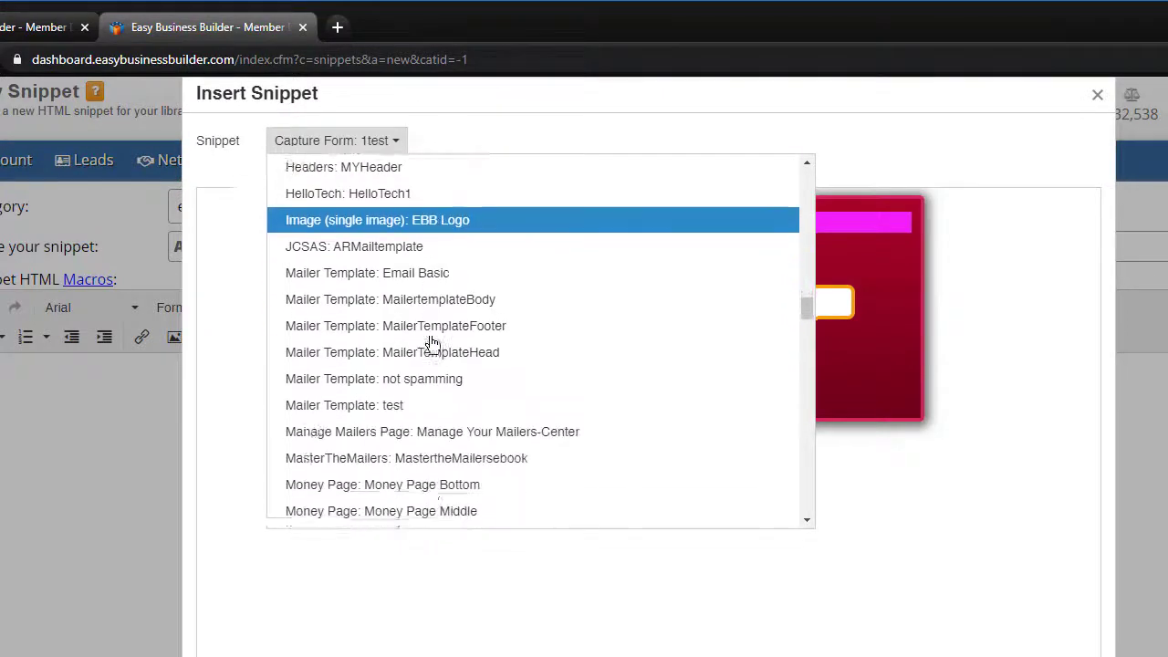
scroll(432, 345, up, 8)
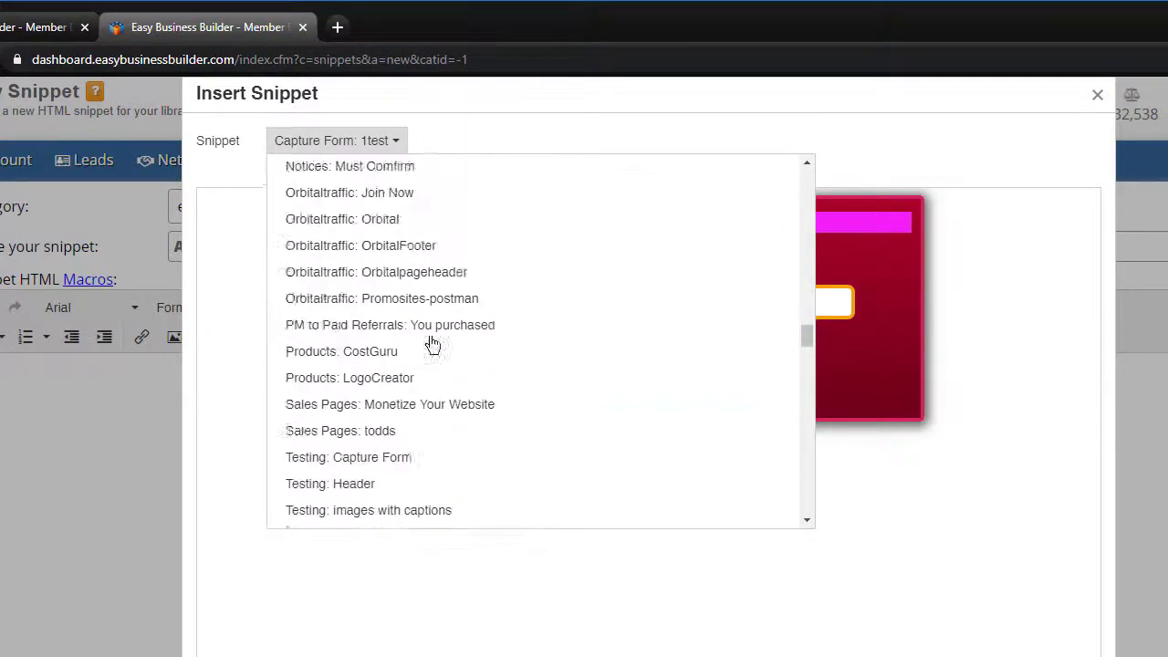
scroll(432, 345, up, 5)
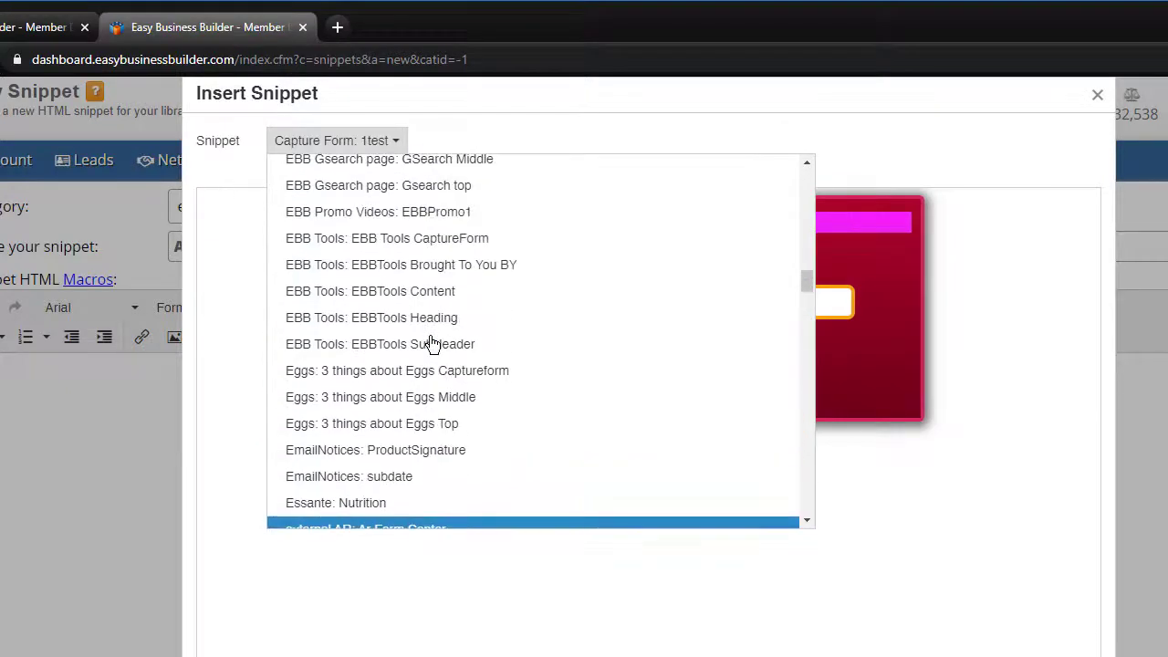
scroll(432, 345, down, 6)
scroll(432, 344, down, 3)
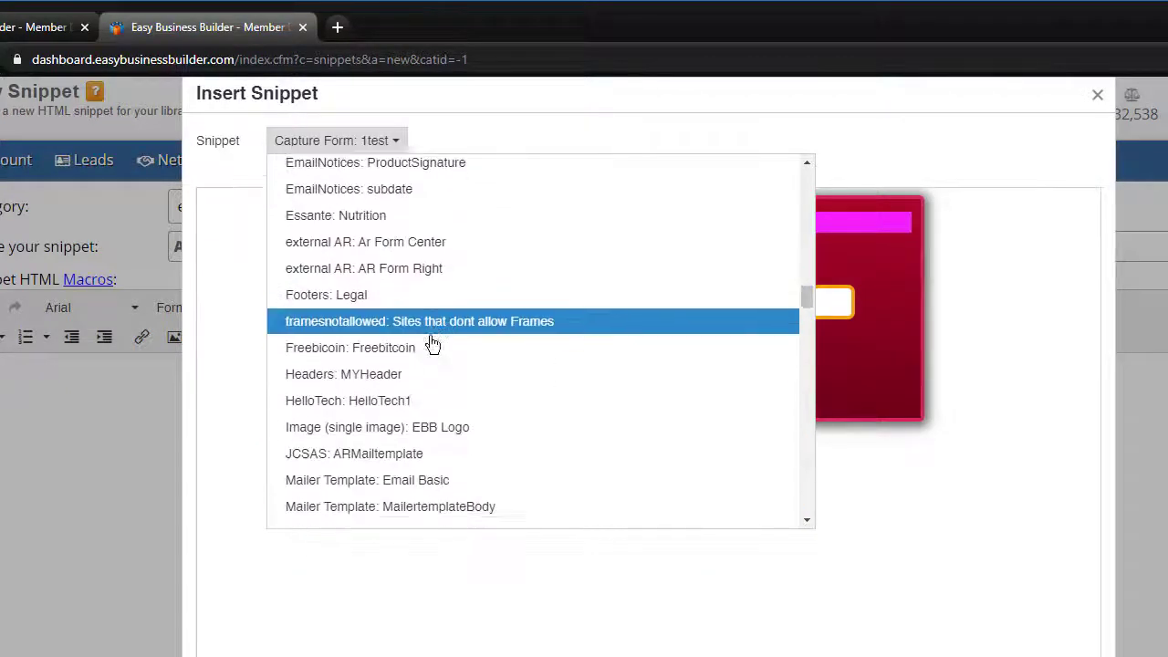
scroll(432, 345, down, 4)
scroll(432, 345, down, 7)
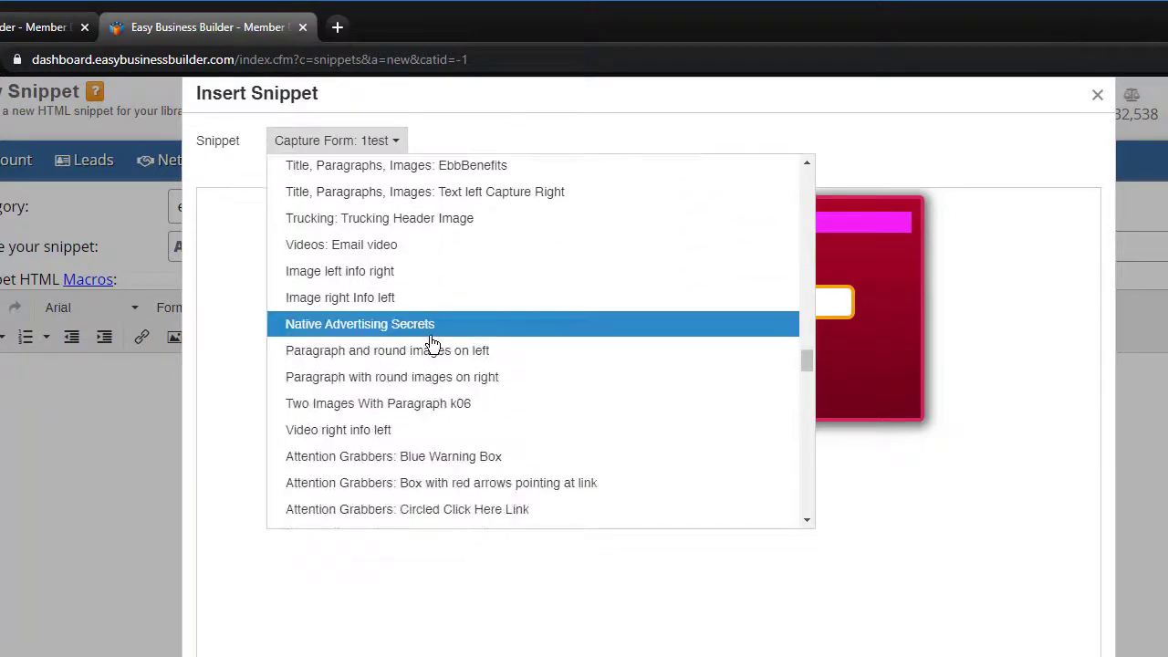
scroll(432, 345, down, 10)
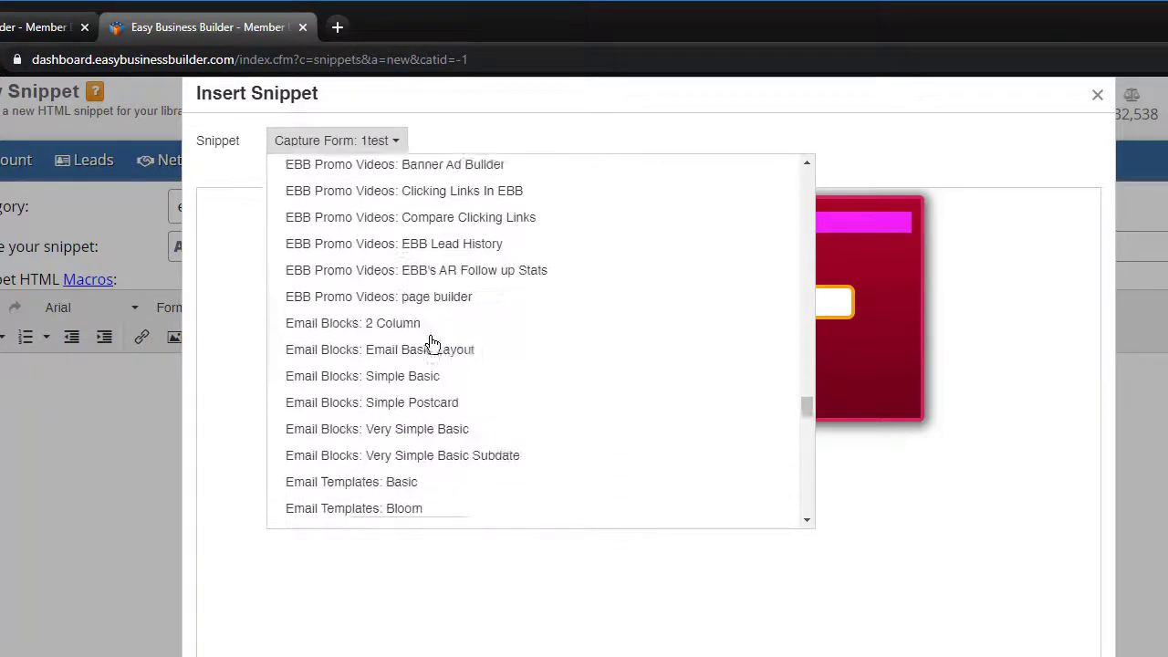
scroll(431, 342, down, 6)
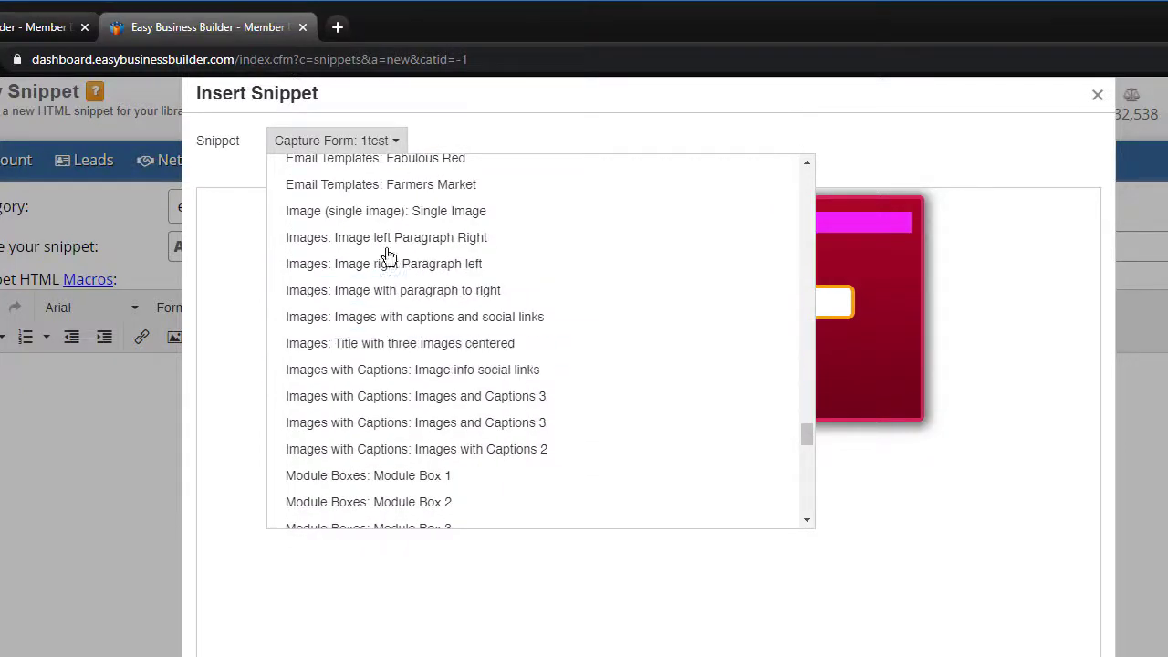
click(427, 214)
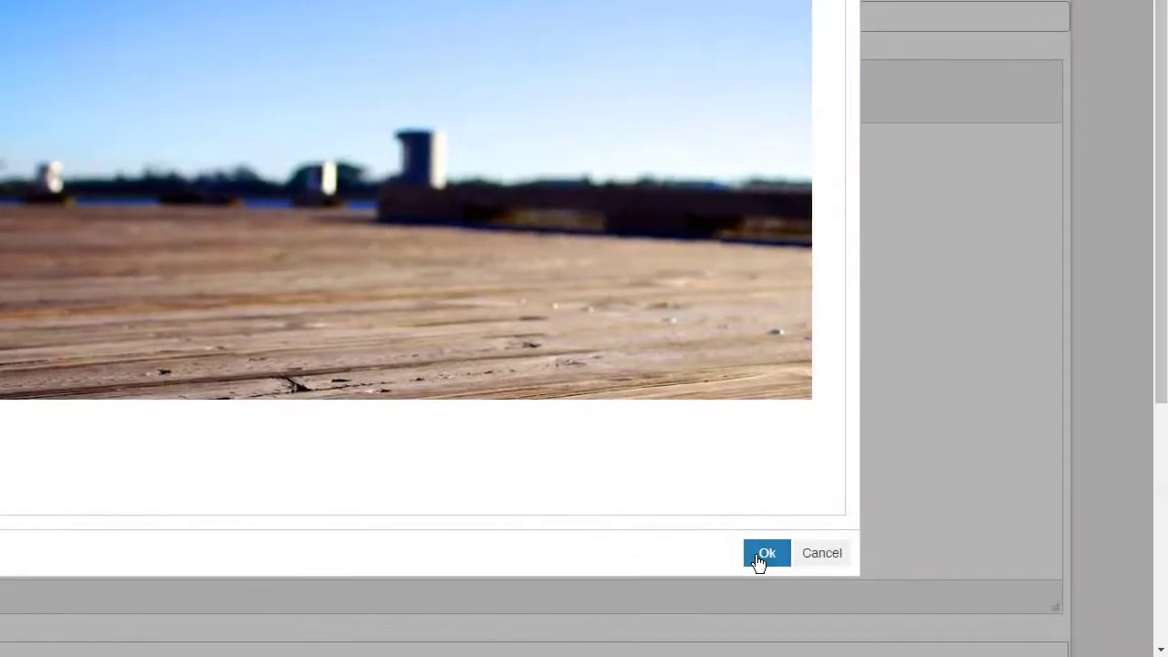
click(757, 558)
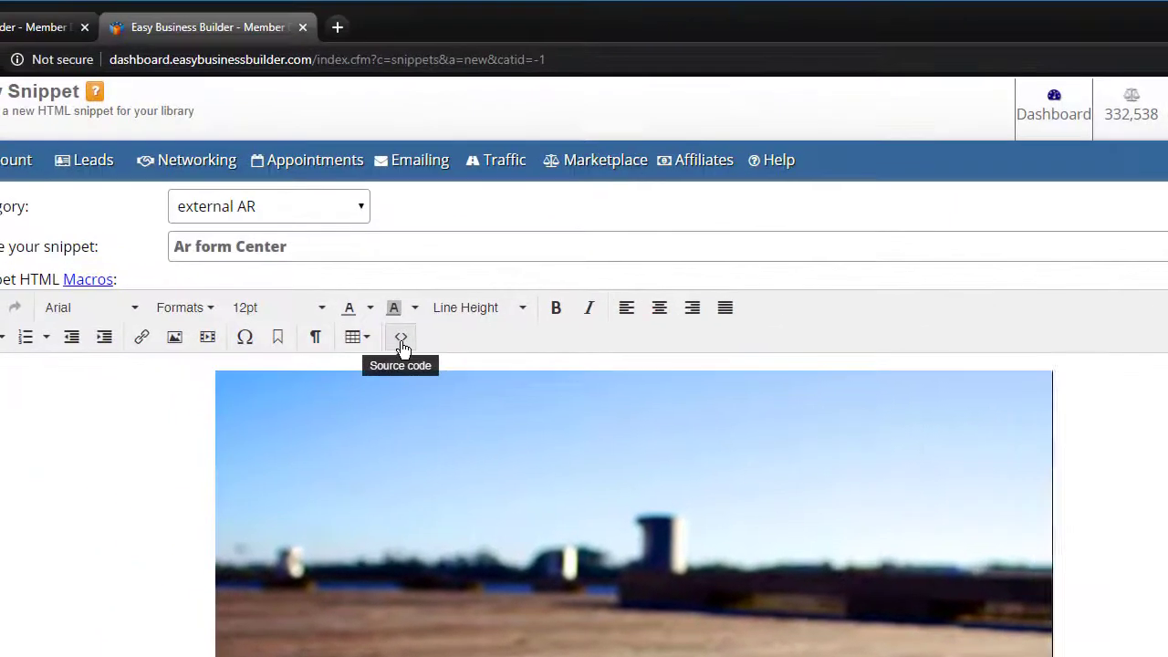
In the source code, replace the img tag with the copied autoresponder form code wrapped in center tags, and add the snippet to the library.
click(401, 342)
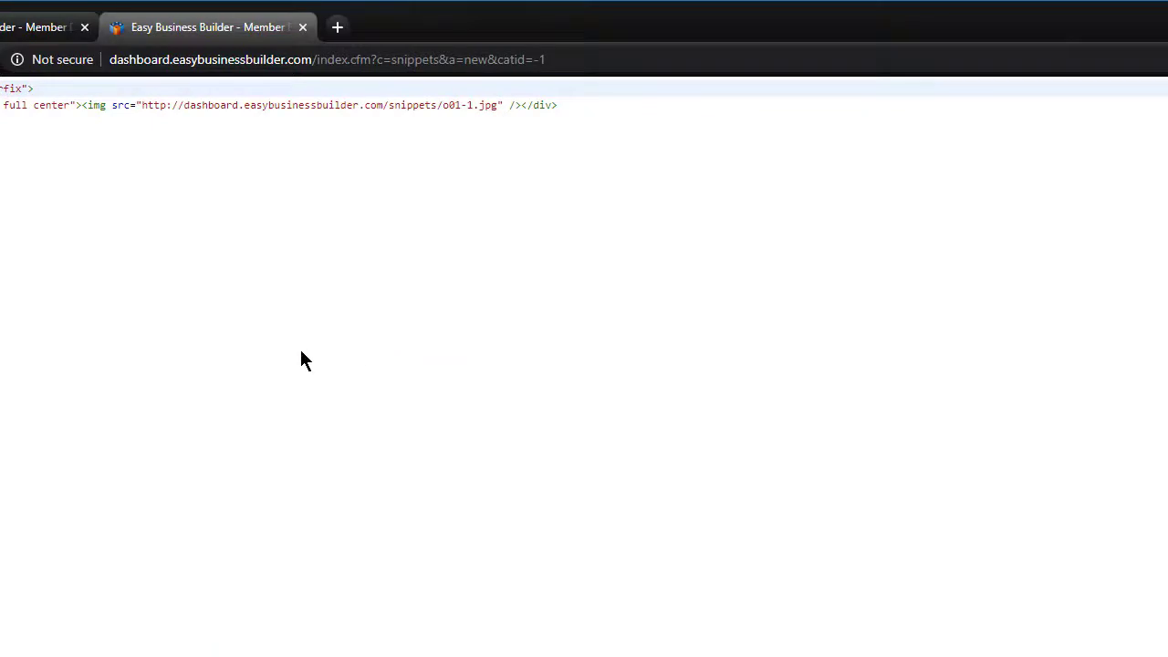
click(210, 105)
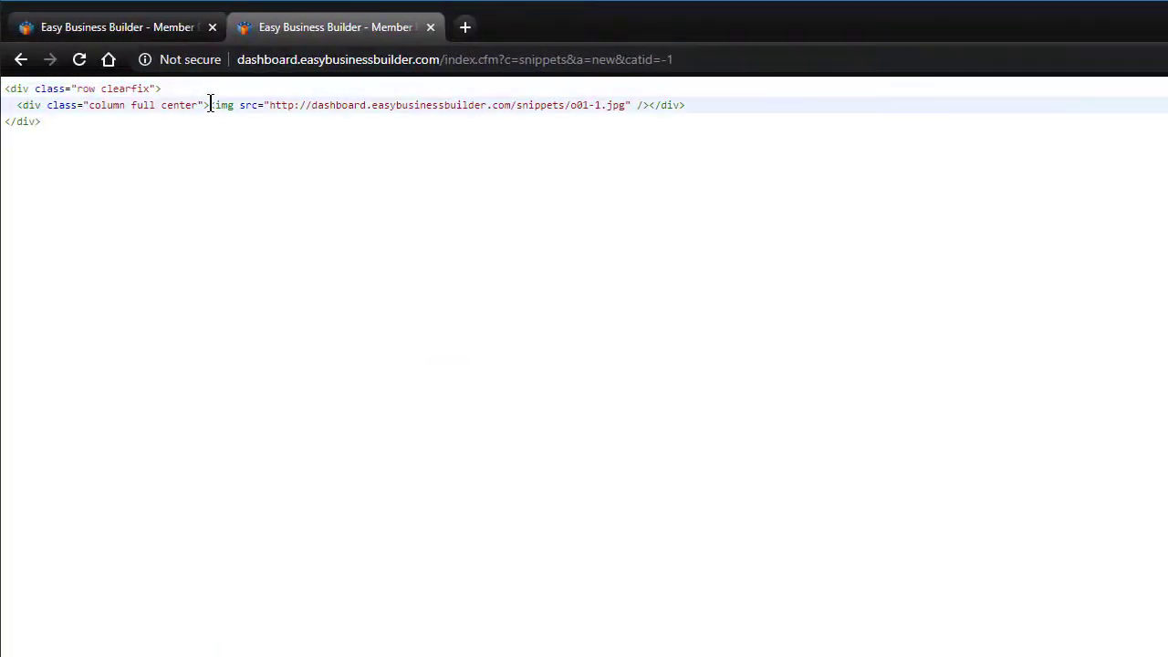
drag(210, 105, 650, 105)
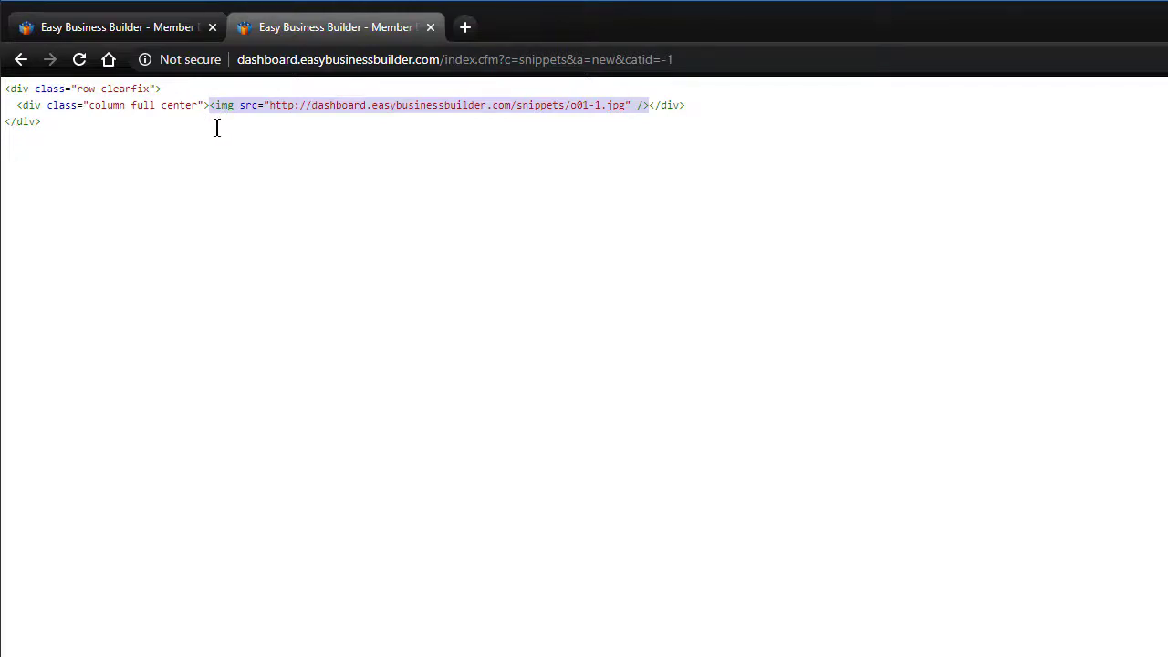
text(<center)
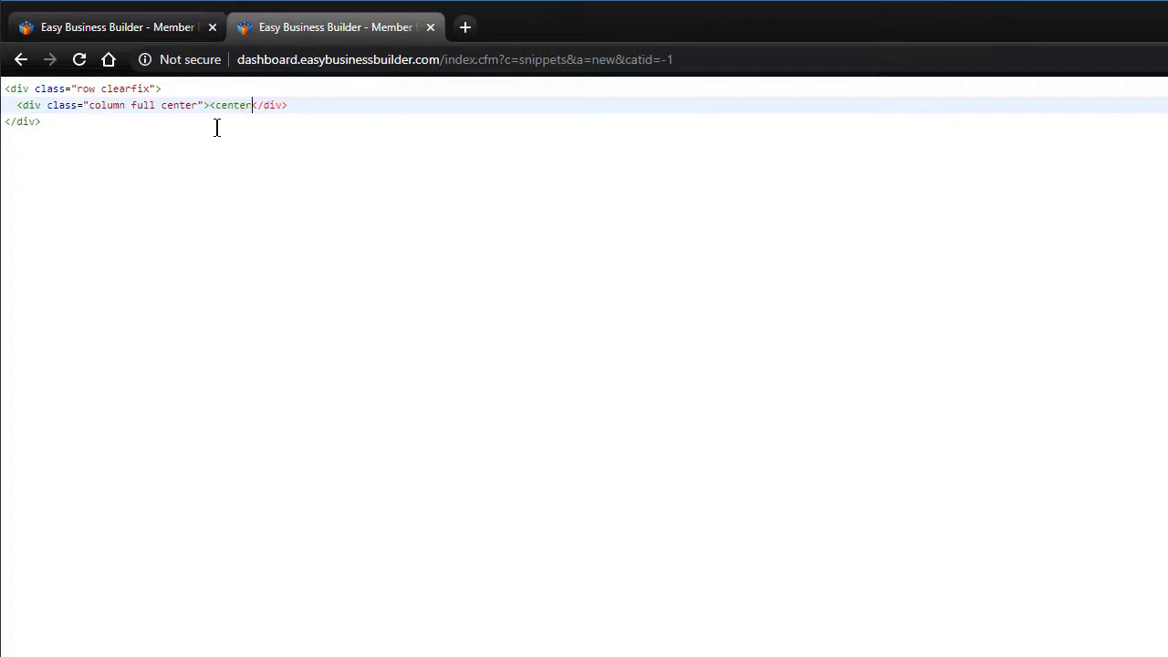
text(>)
key(ctrl+v)
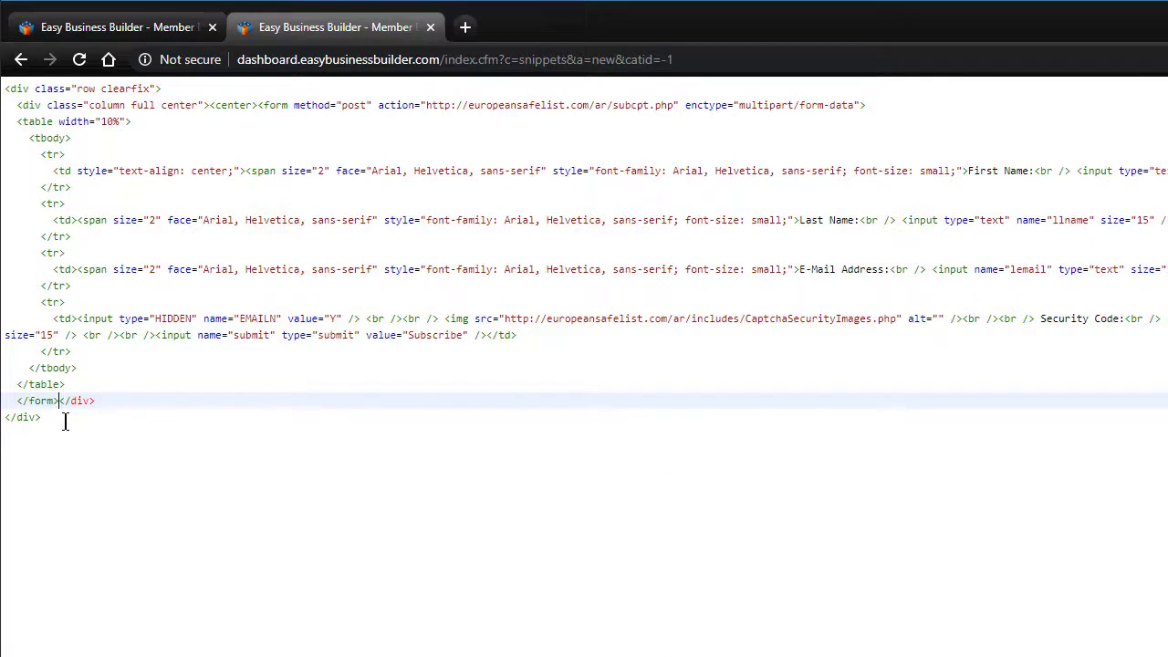
text(</center></)
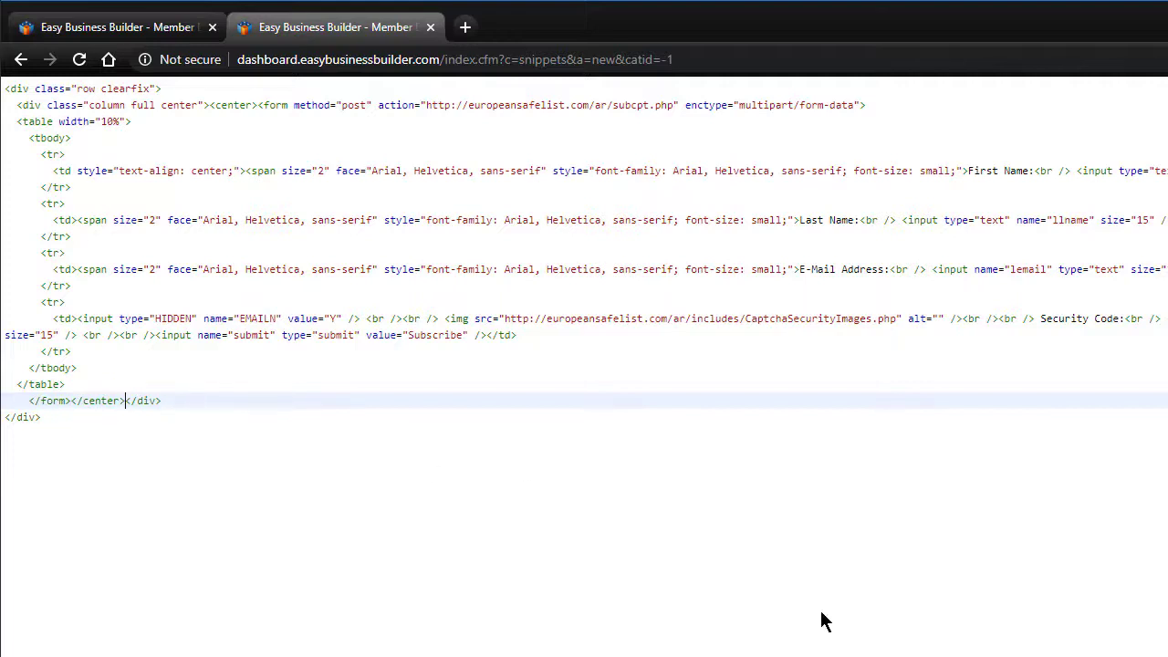
click(1158, 652)
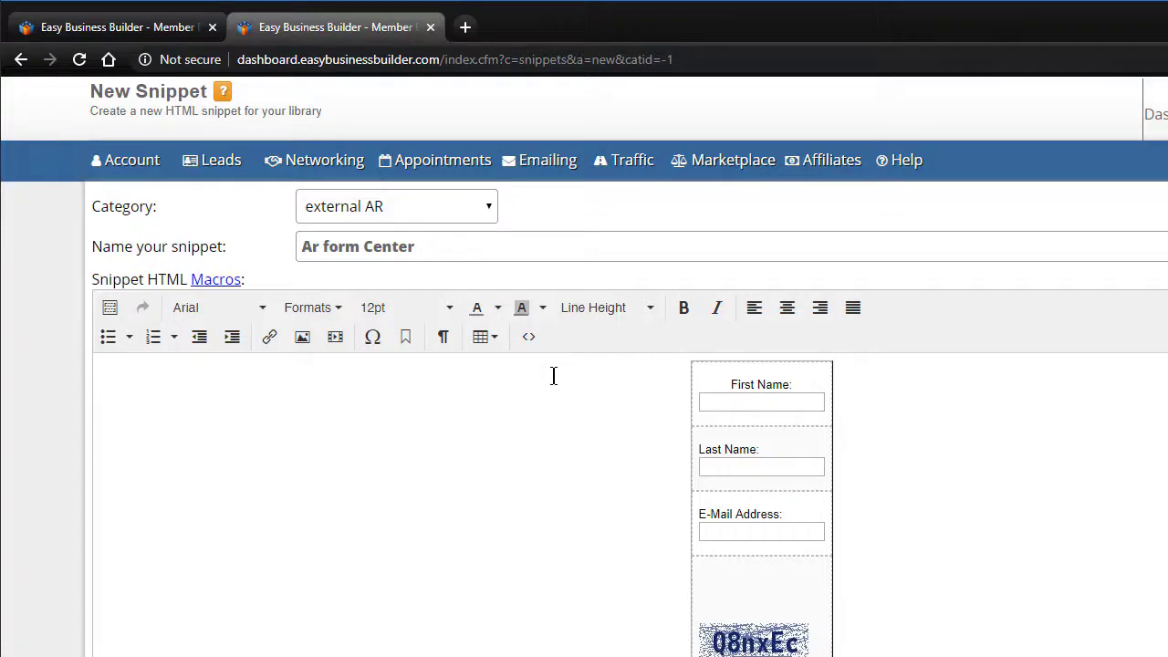
scroll(610, 514, down, 4)
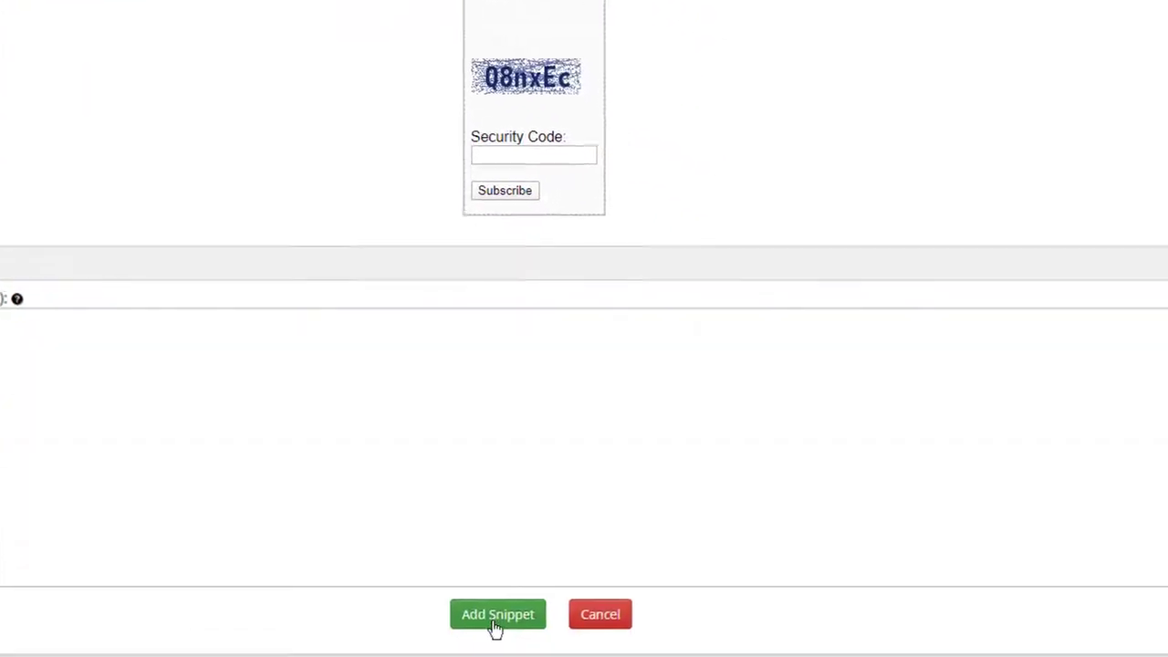
click(494, 623)
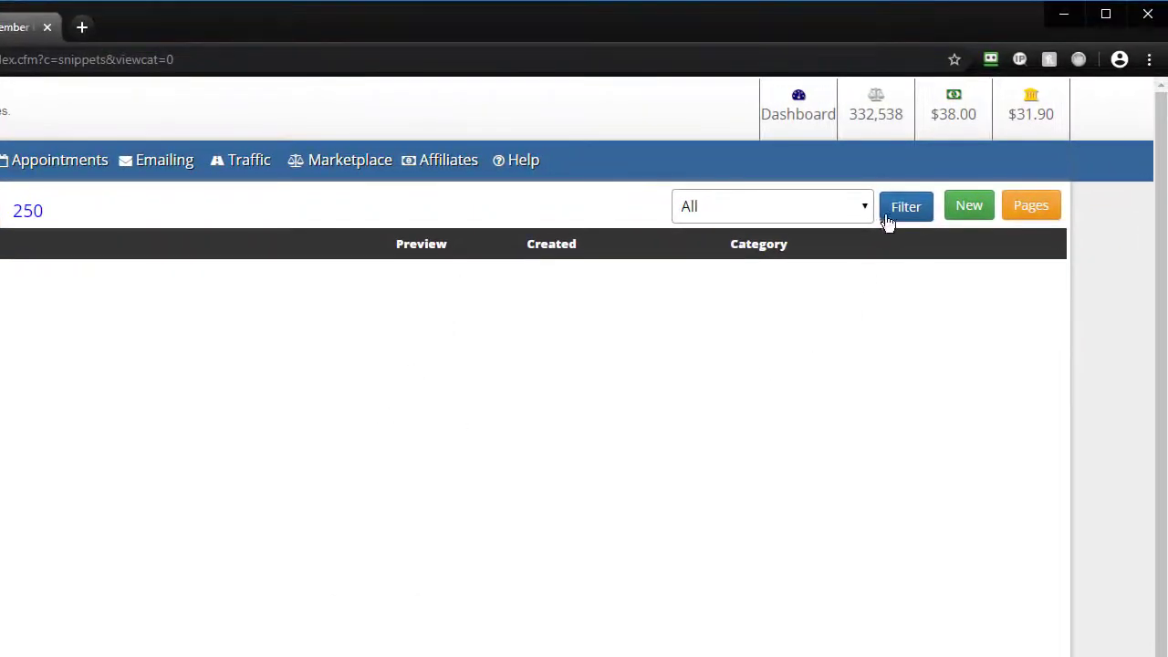
List all snippets in the library, then filter them by the external AR category.
click(898, 196)
click(720, 215)
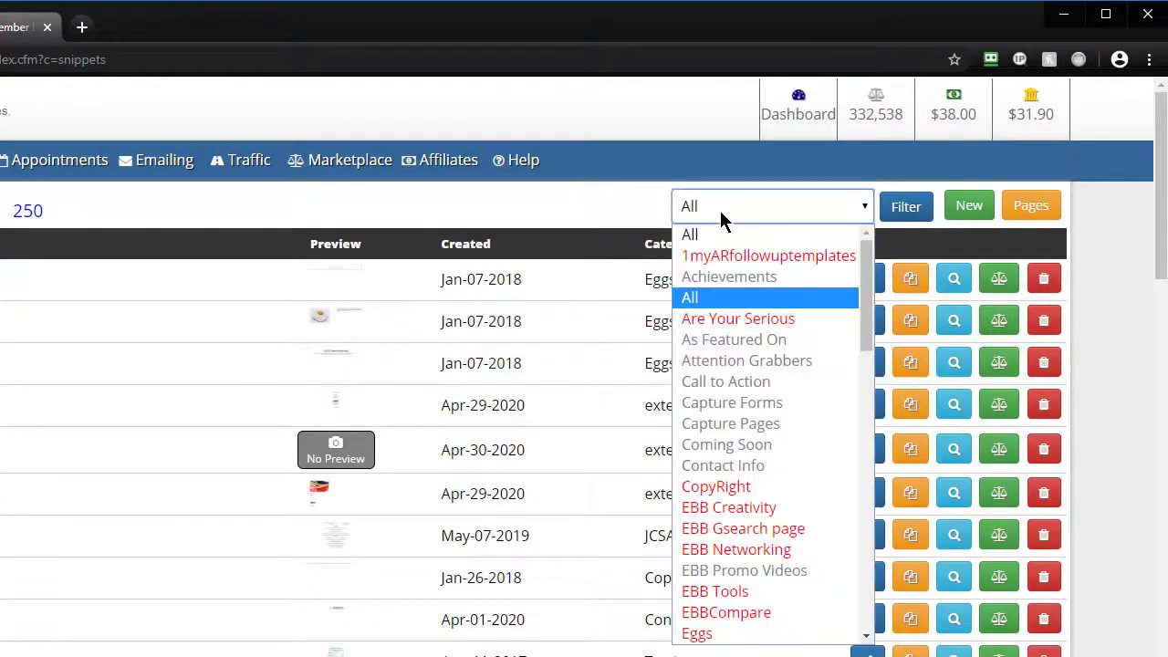
scroll(719, 410, down, 5)
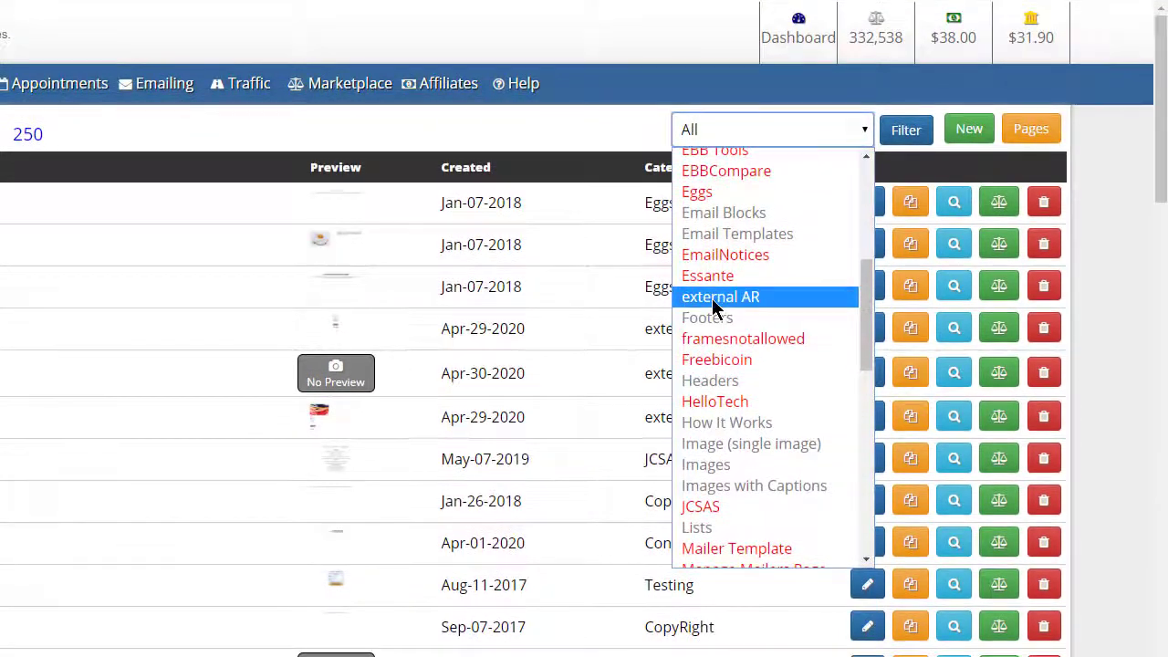
click(716, 373)
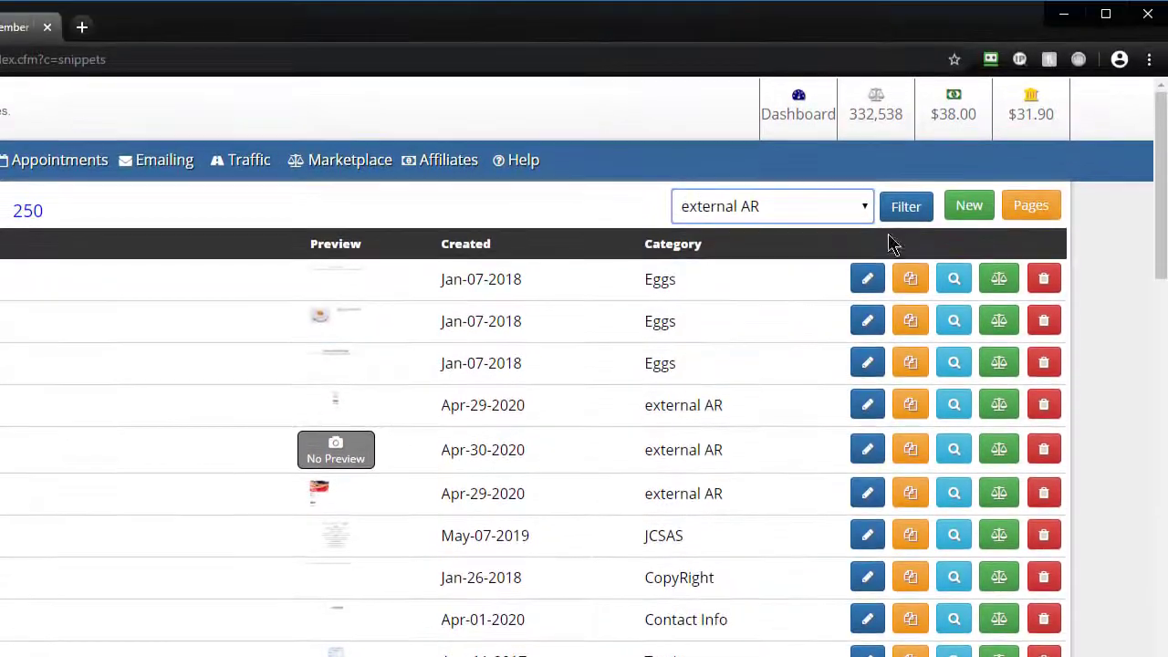
click(904, 173)
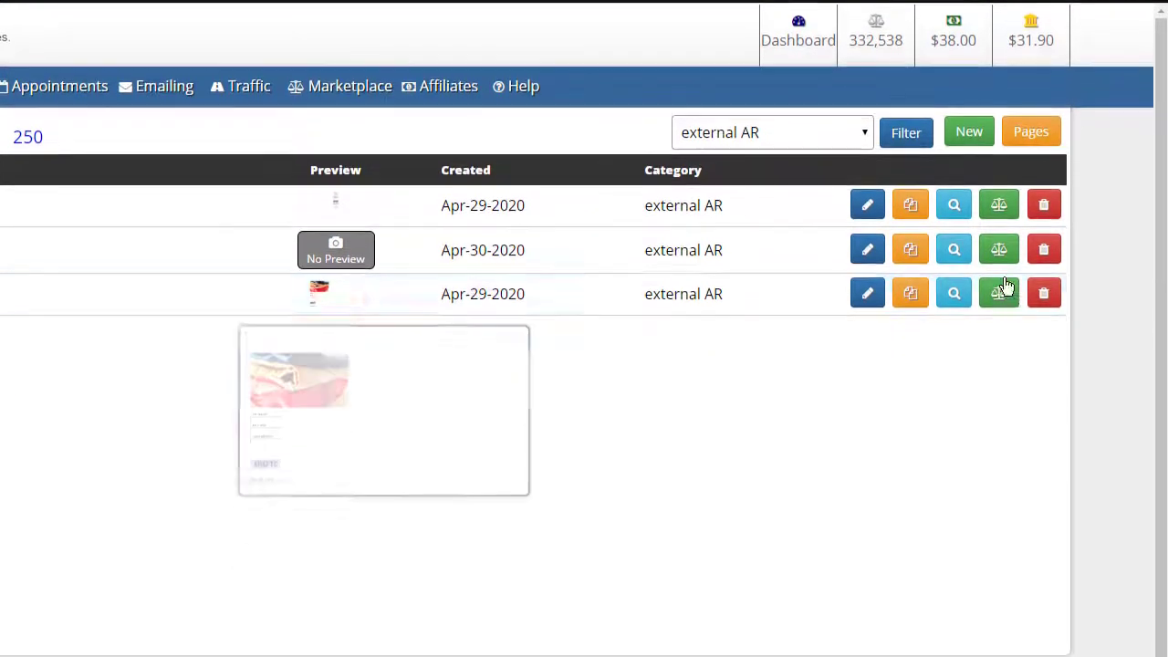
Preview each of the three external AR snippets on its own page and close each preview.
click(954, 293)
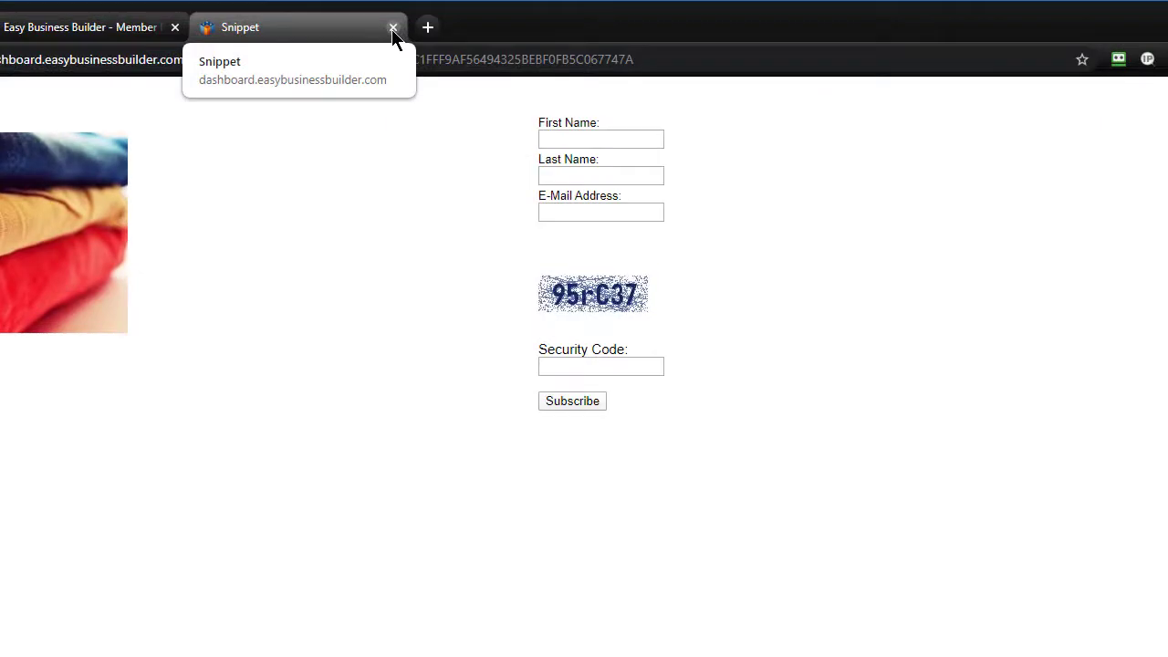
click(392, 29)
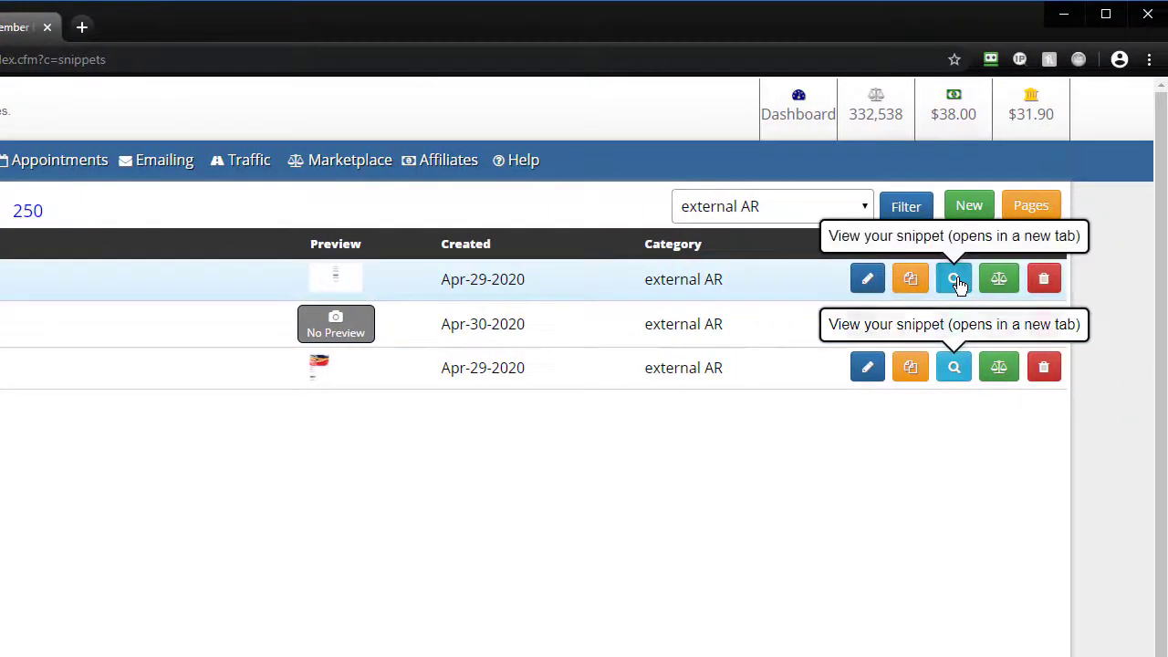
click(955, 280)
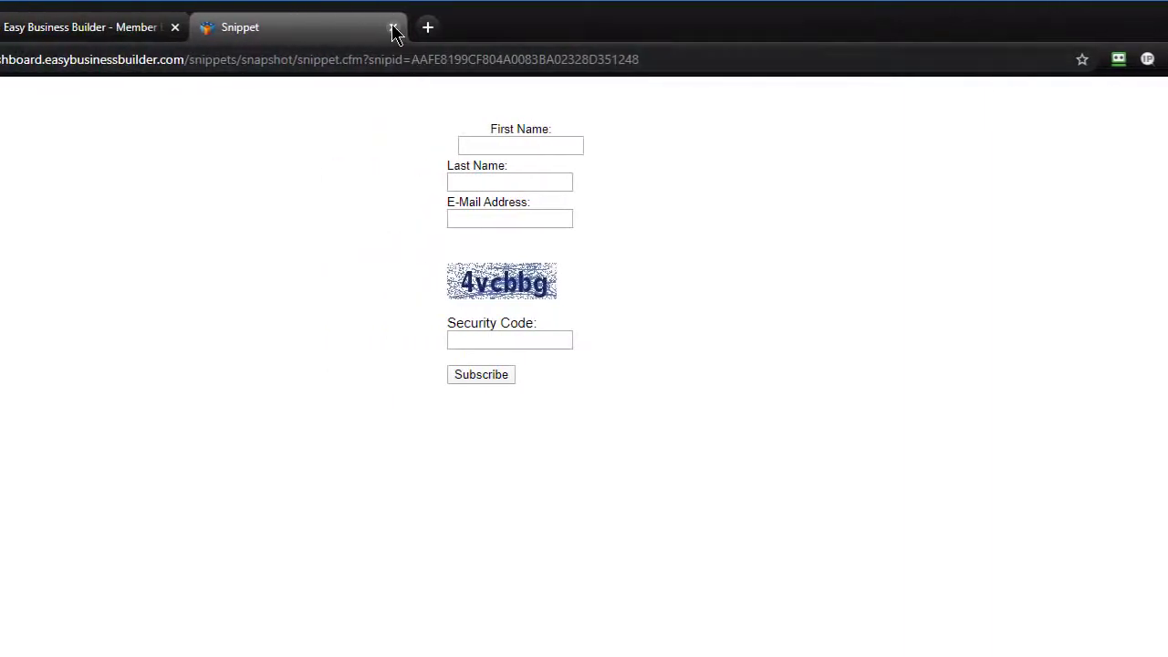
click(392, 28)
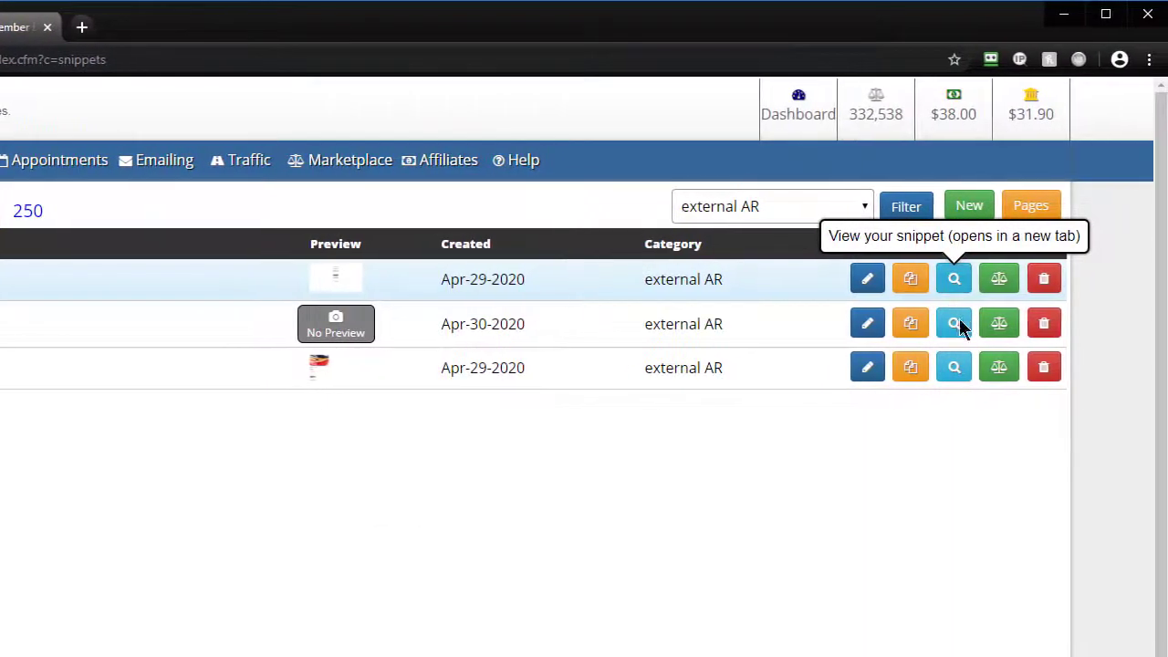
click(955, 324)
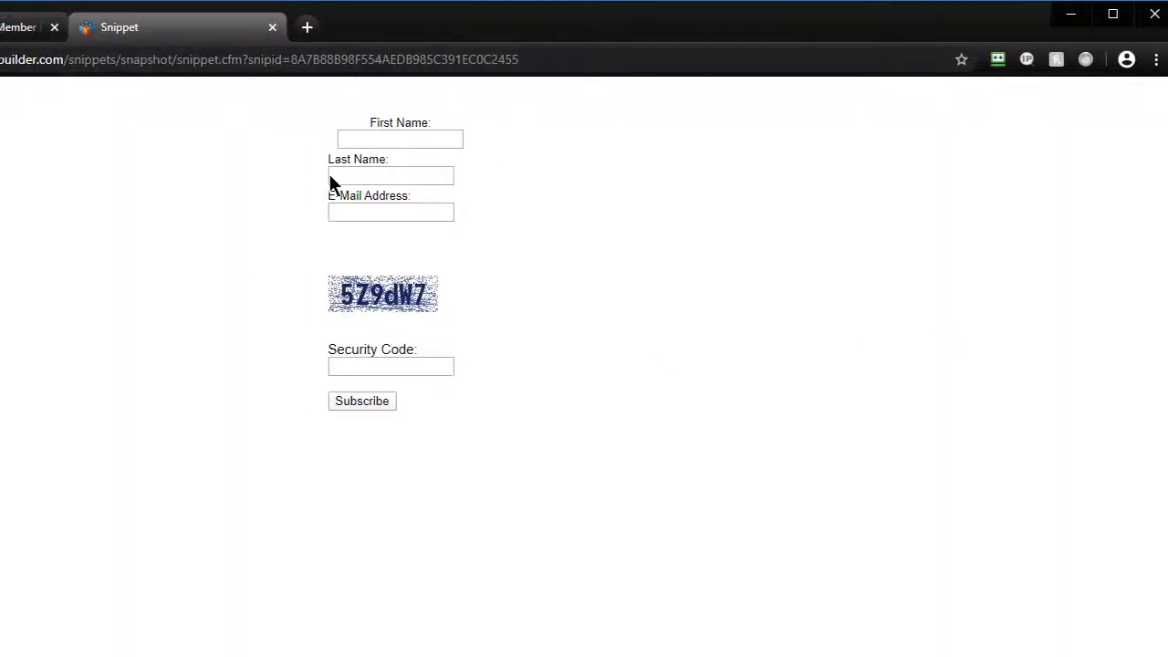
click(272, 27)
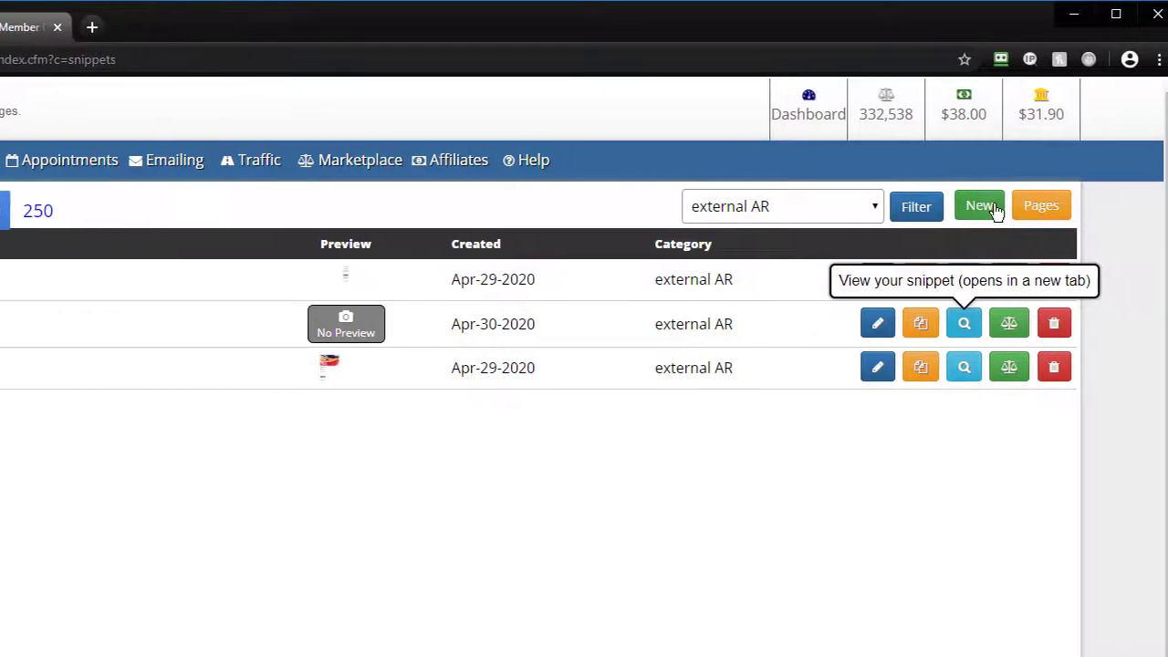
Start another new snippet in the external AR category and name it "Form code right text left".
click(968, 206)
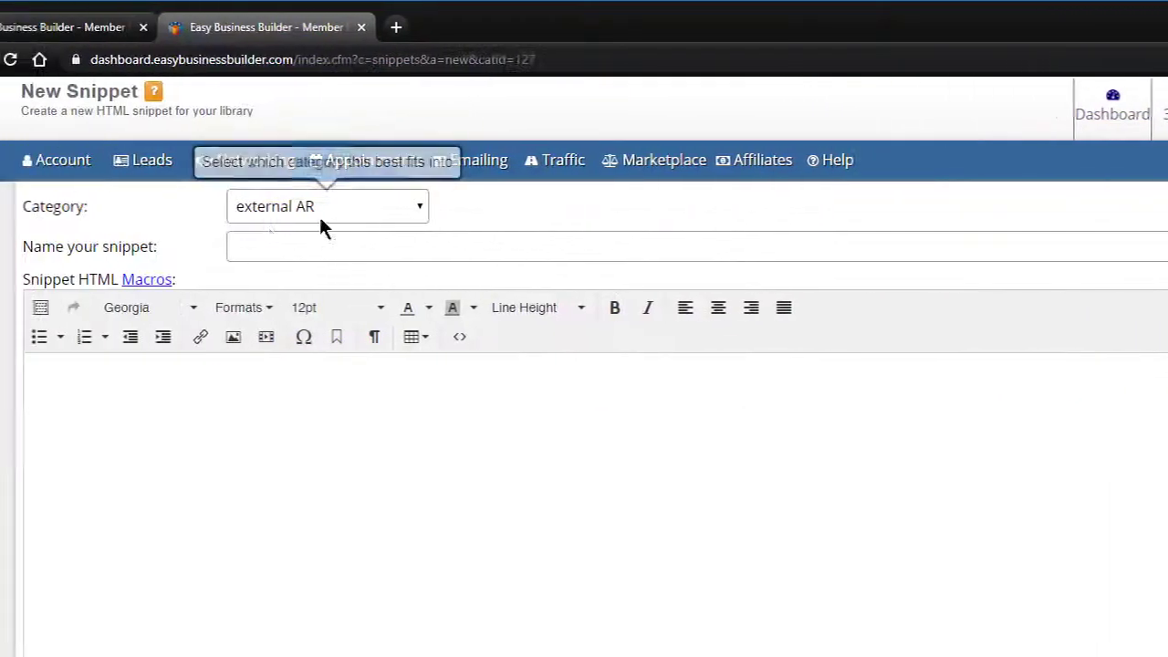
click(342, 248)
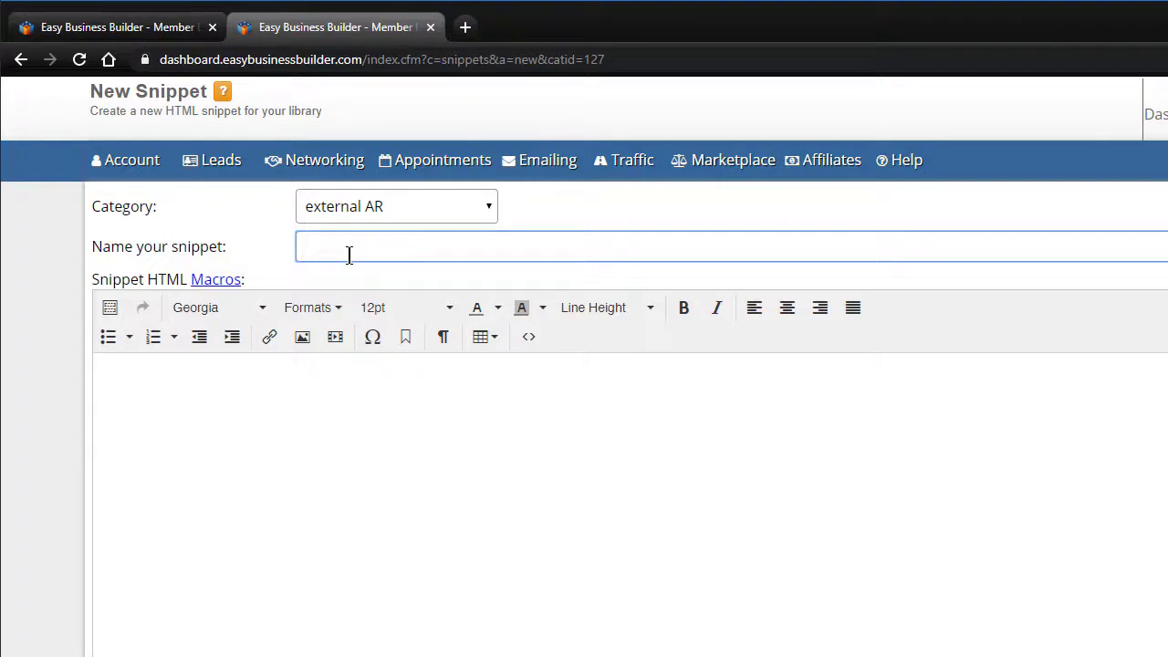
text(Form code)
text(right text left)
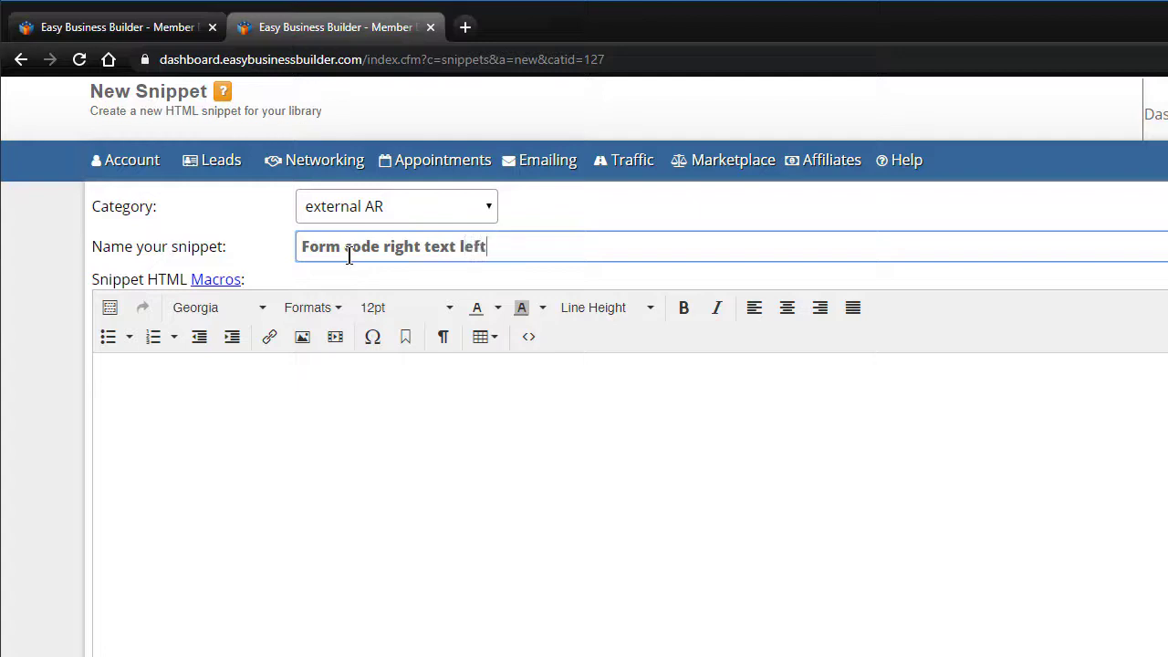
Insert the existing snippet "Images: Image right Paragraph left" into the new snippet's content as a layout base.
click(109, 308)
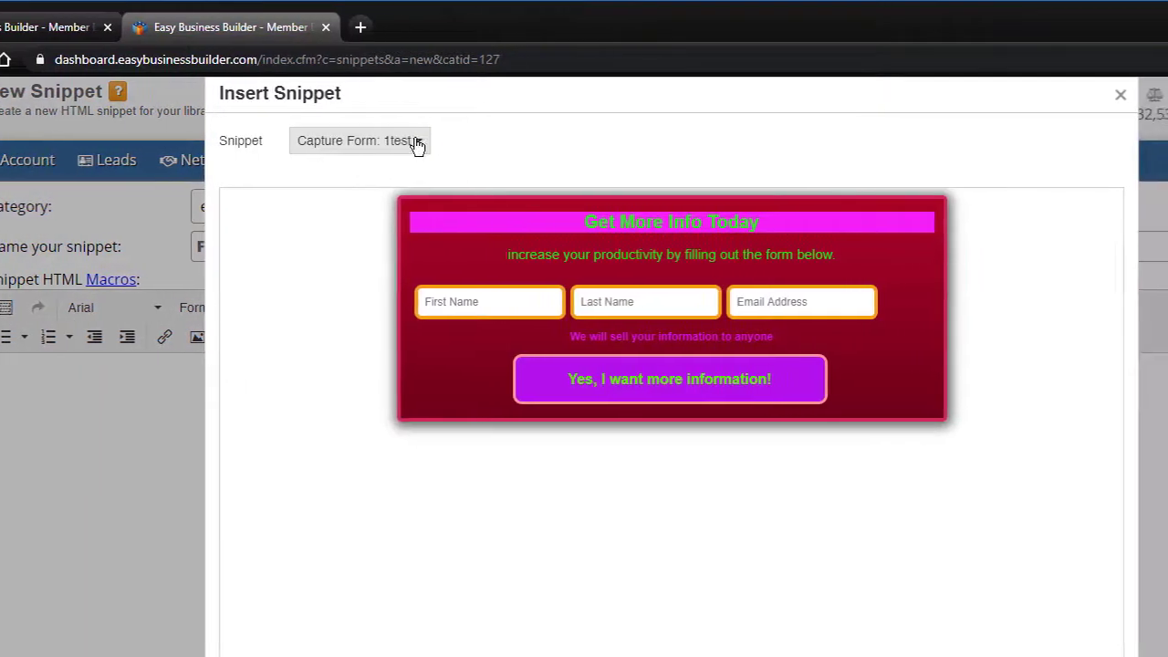
click(523, 144)
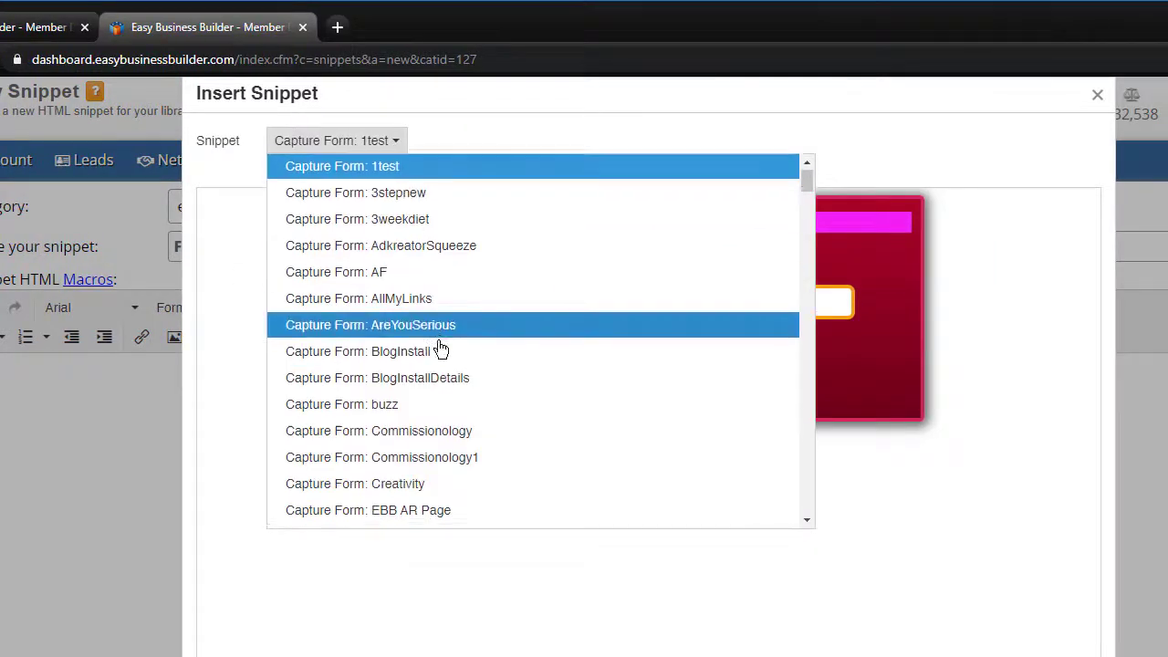
scroll(391, 360, down, 12)
scroll(374, 368, down, 15)
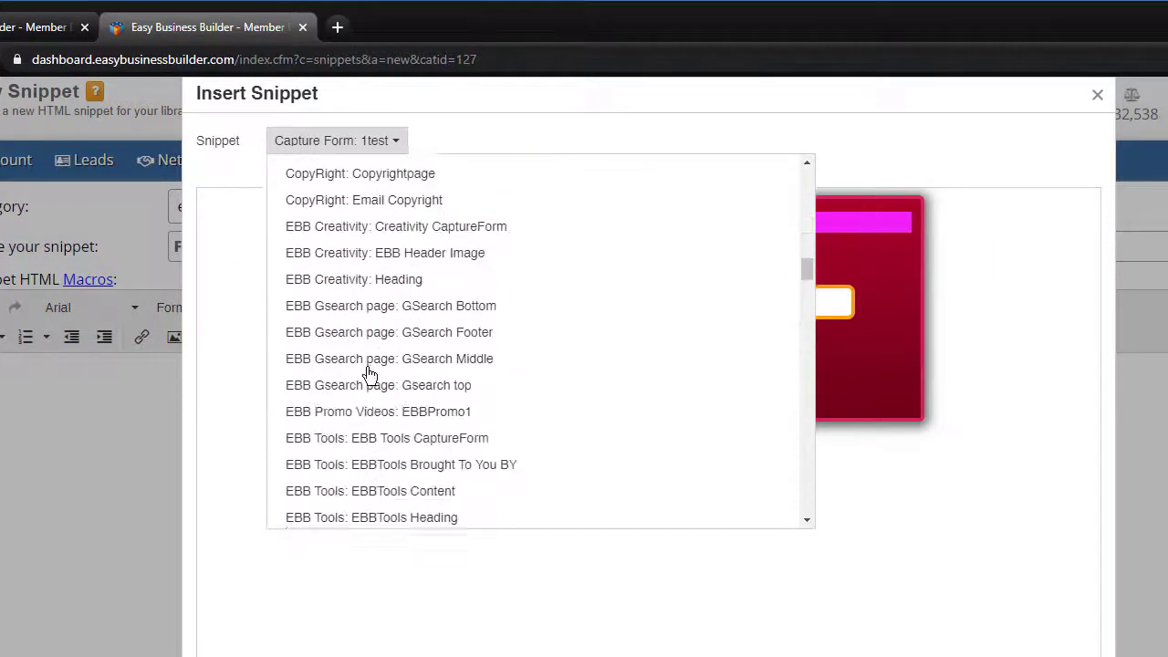
scroll(370, 374, down, 15)
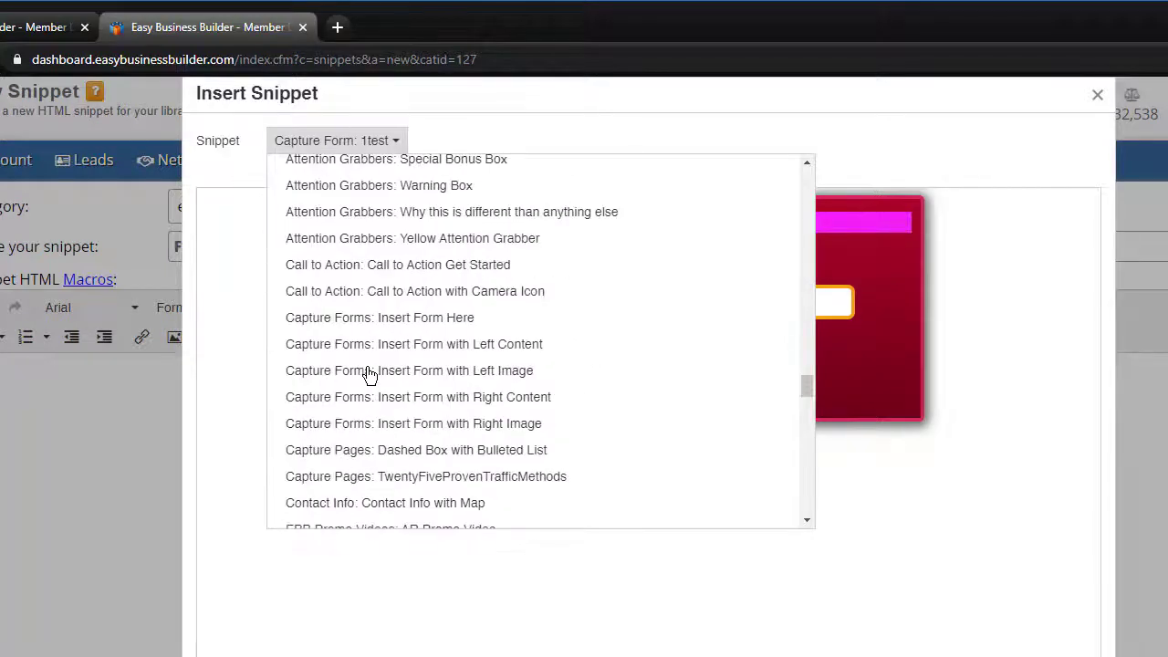
scroll(369, 374, down, 12)
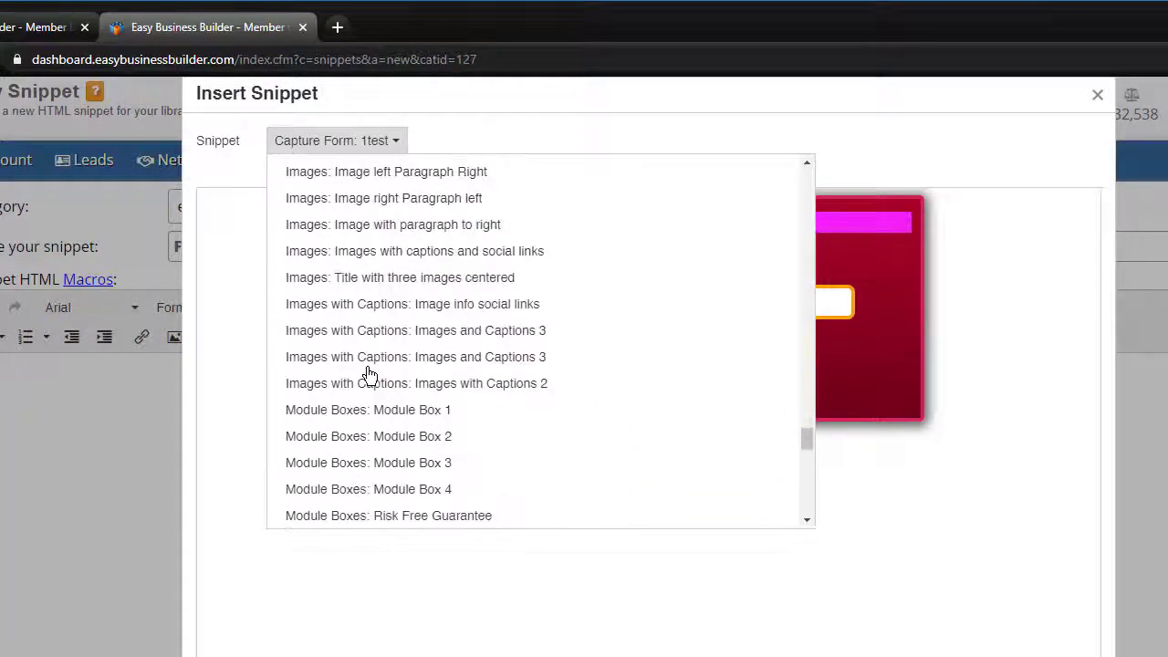
scroll(369, 374, up, 5)
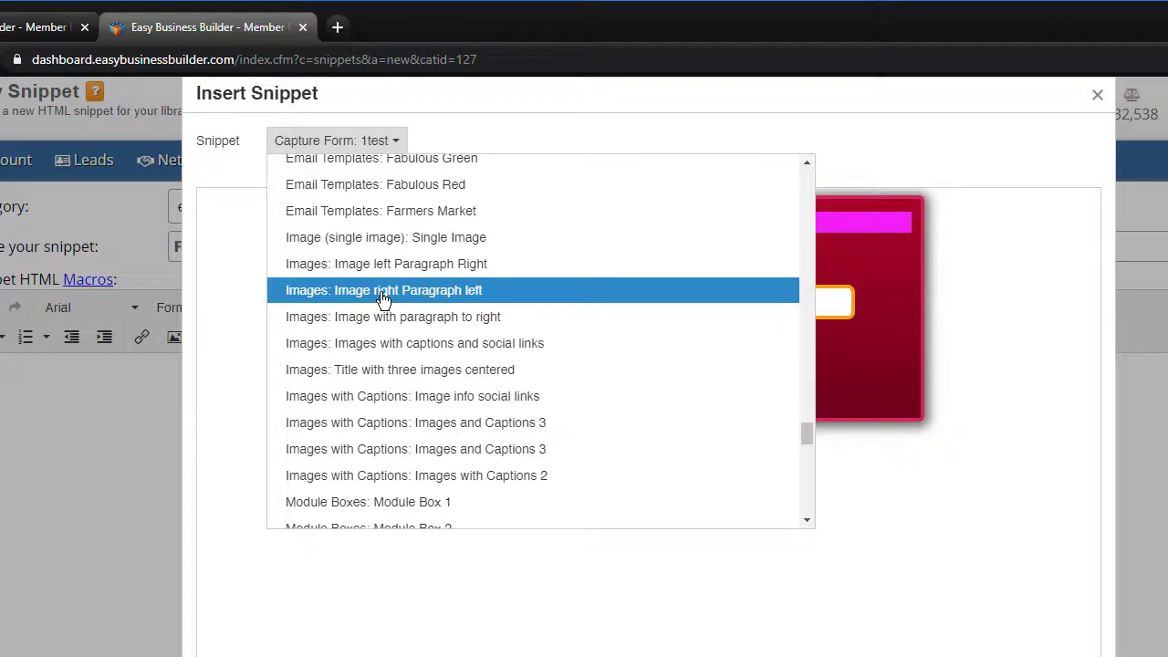
click(383, 292)
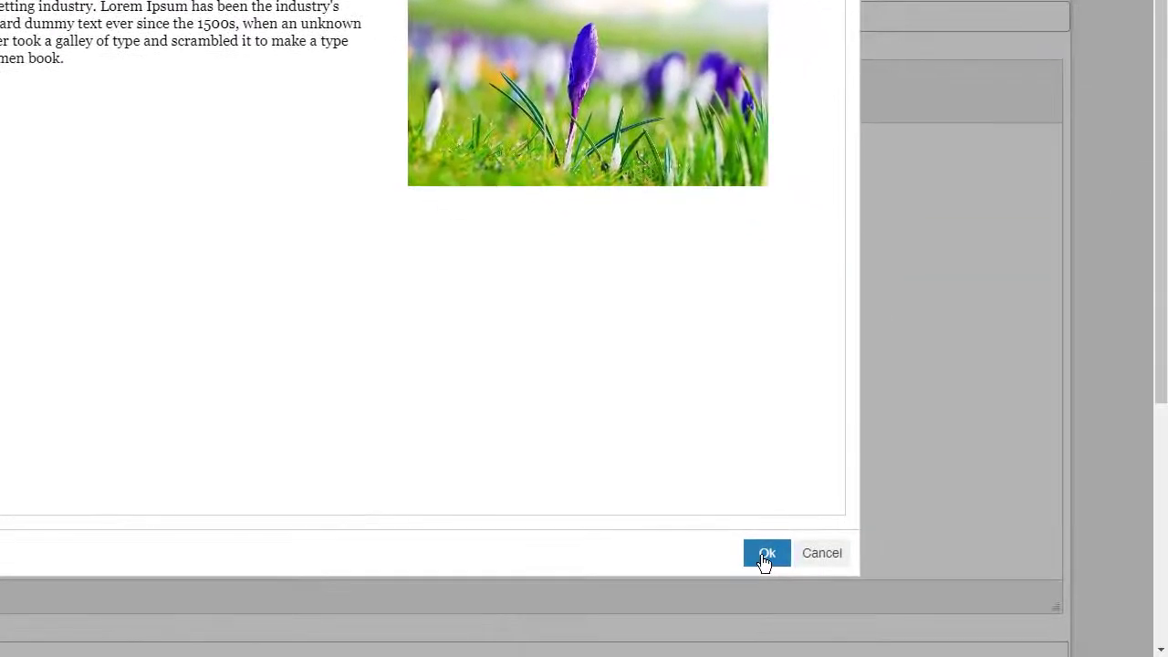
click(765, 554)
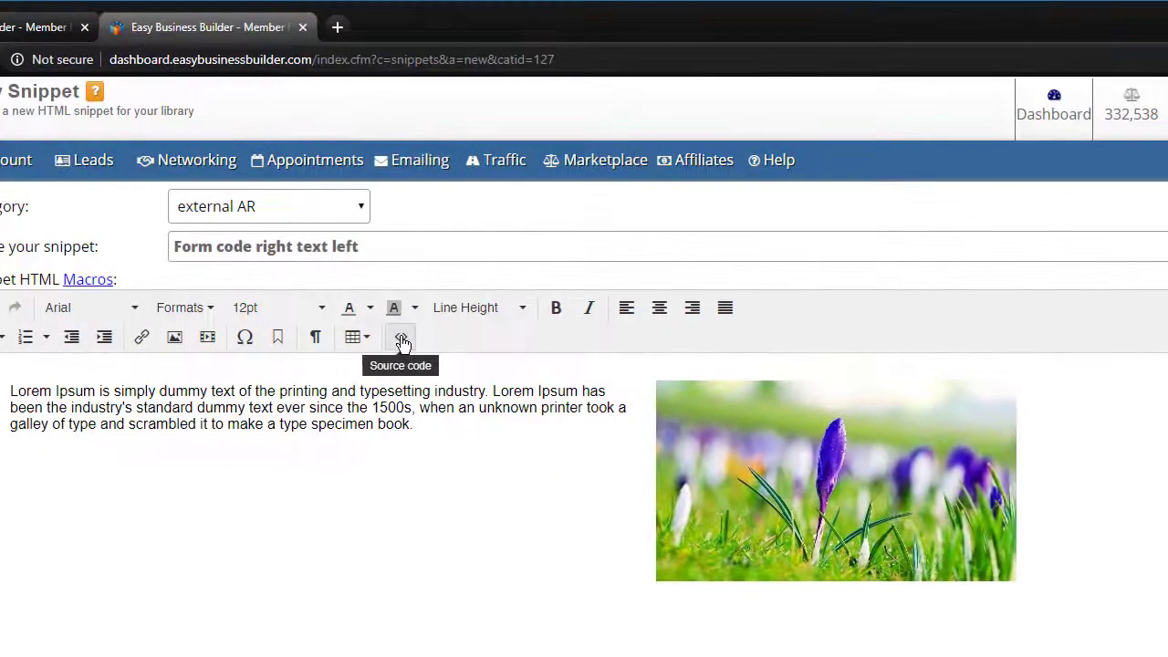
In the source code, replace the img tag in the second half column with the copied autoresponder form code wrapped in center tags.
click(402, 341)
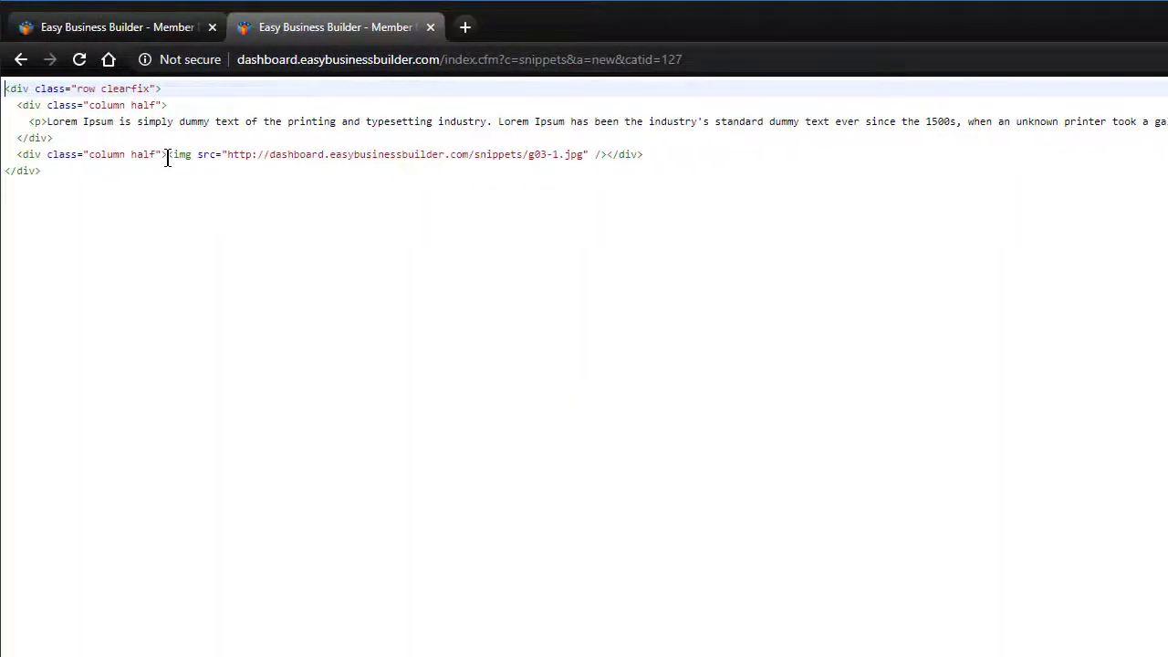
click(40, 154)
drag(183, 161, 599, 154)
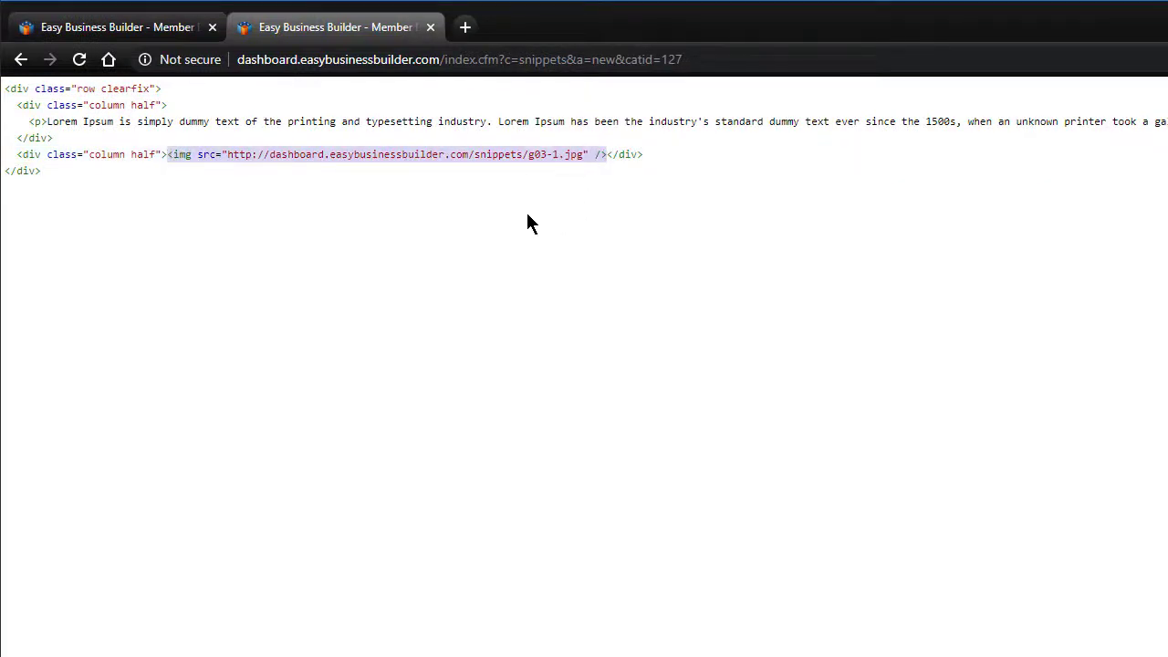
text(<v)
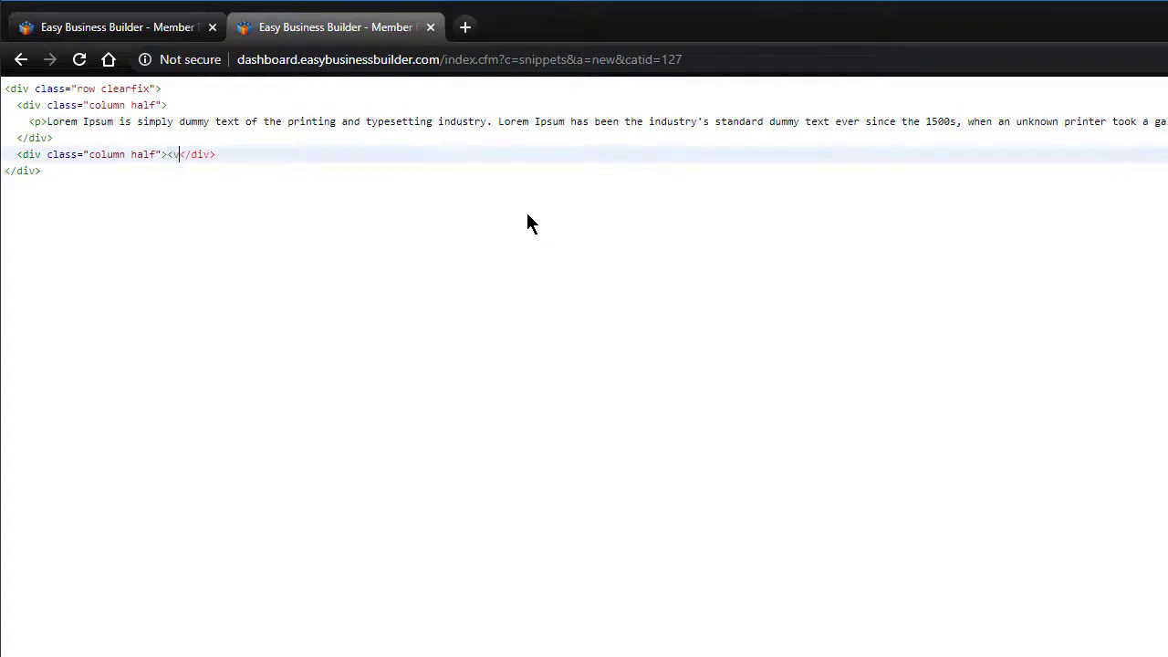
key(BackSpace)
text(center>)
key(ctrl+v)
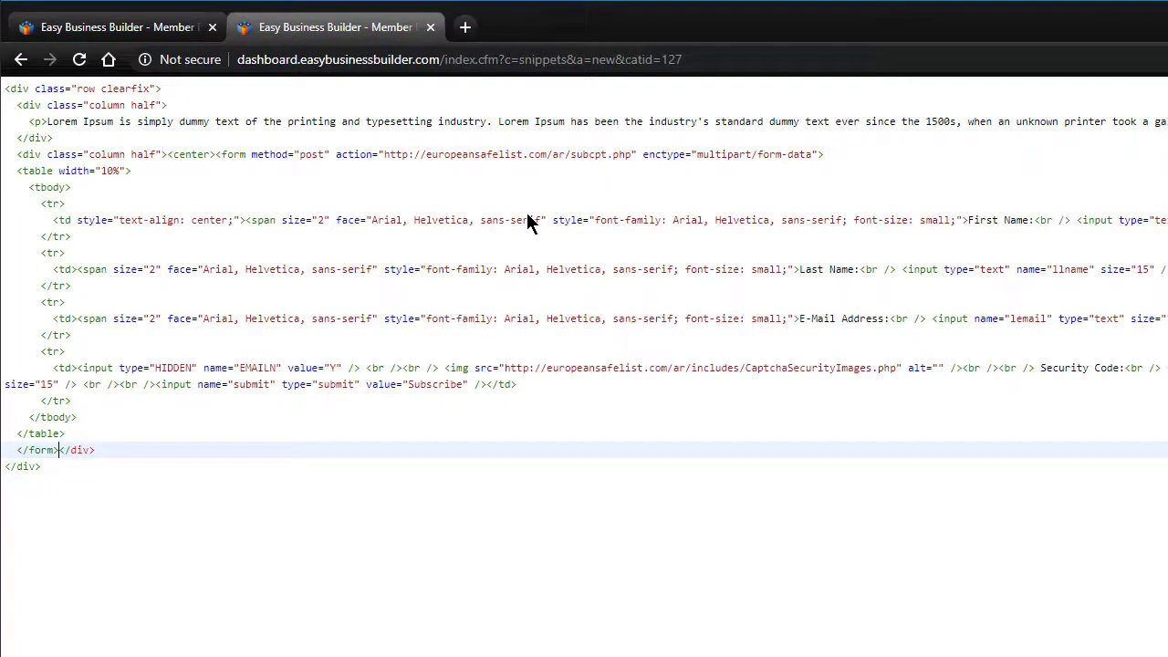
text(</center>)
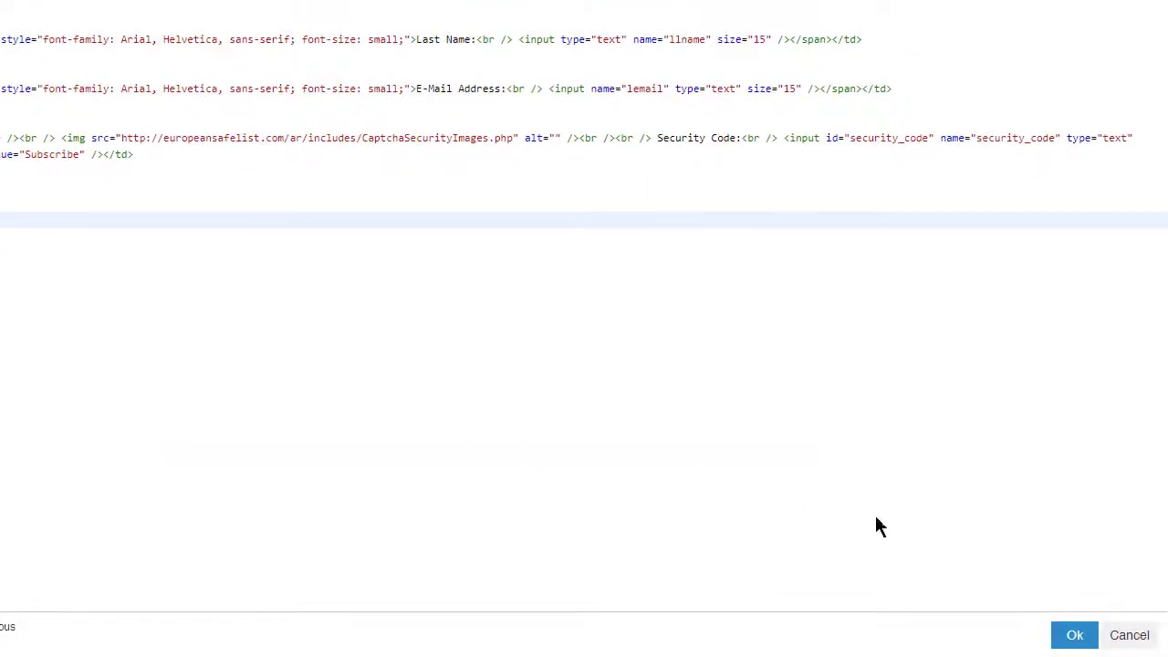
click(1106, 642)
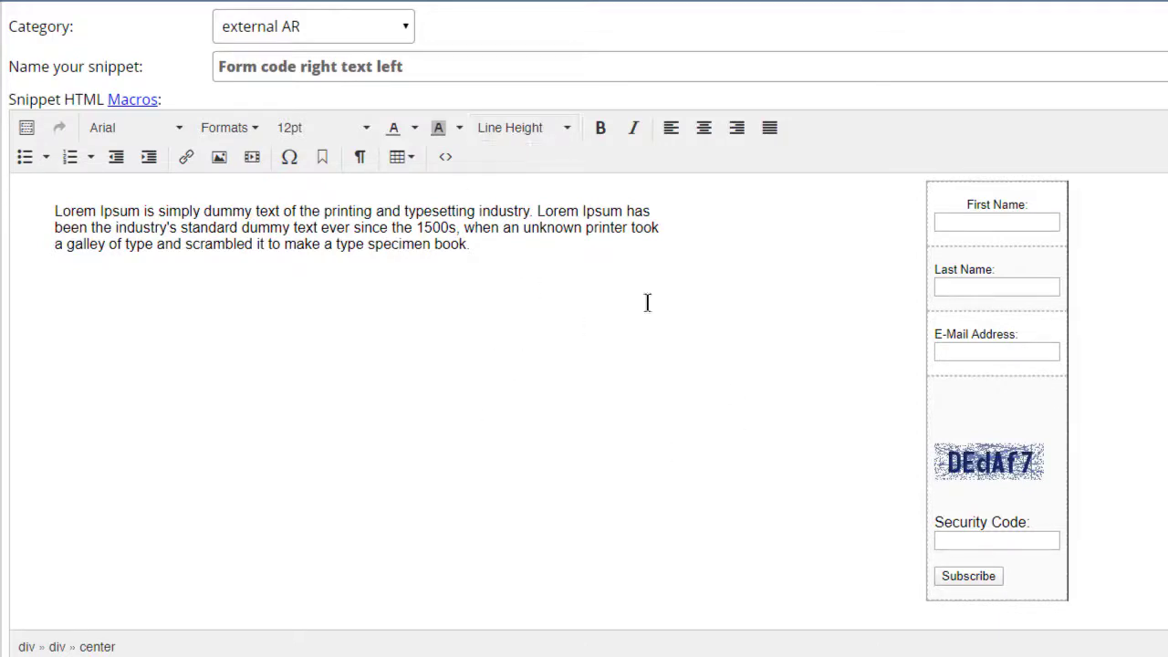
Add the finished snippet to the library and list the snippets of all categories.
scroll(767, 424, down, 5)
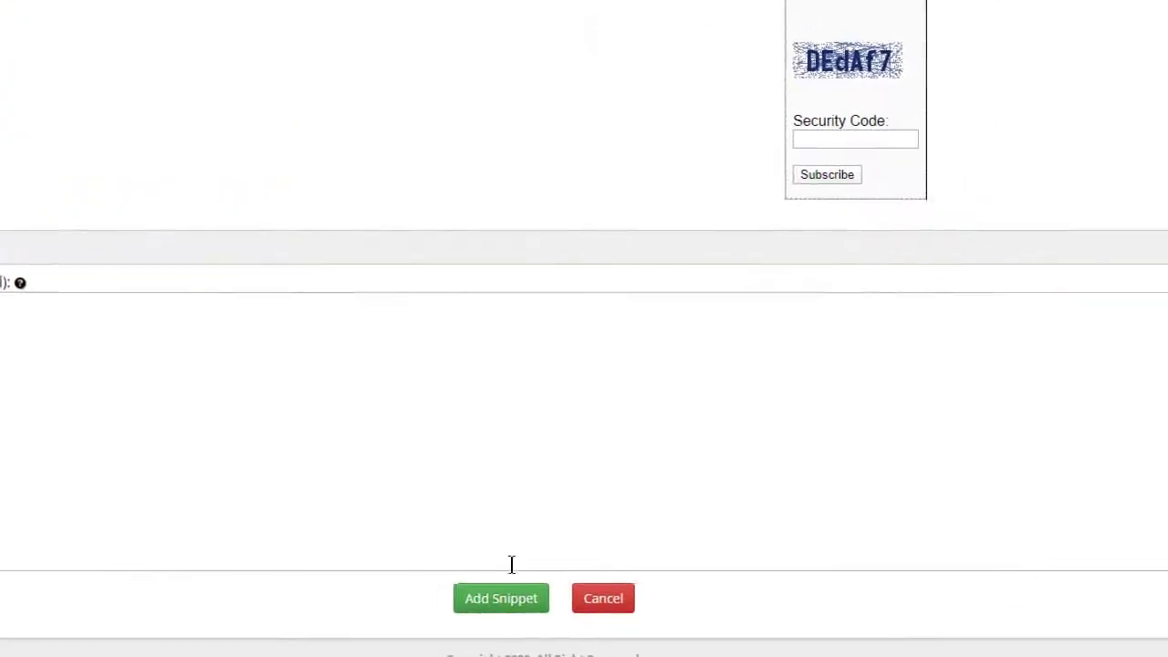
click(454, 600)
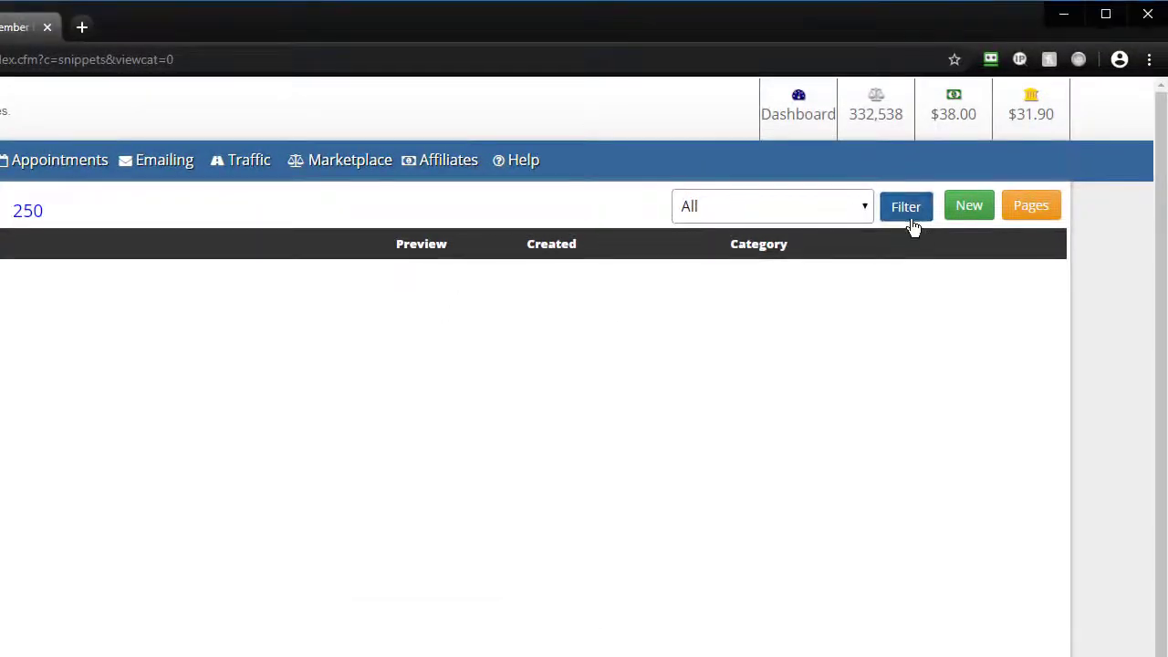
click(908, 217)
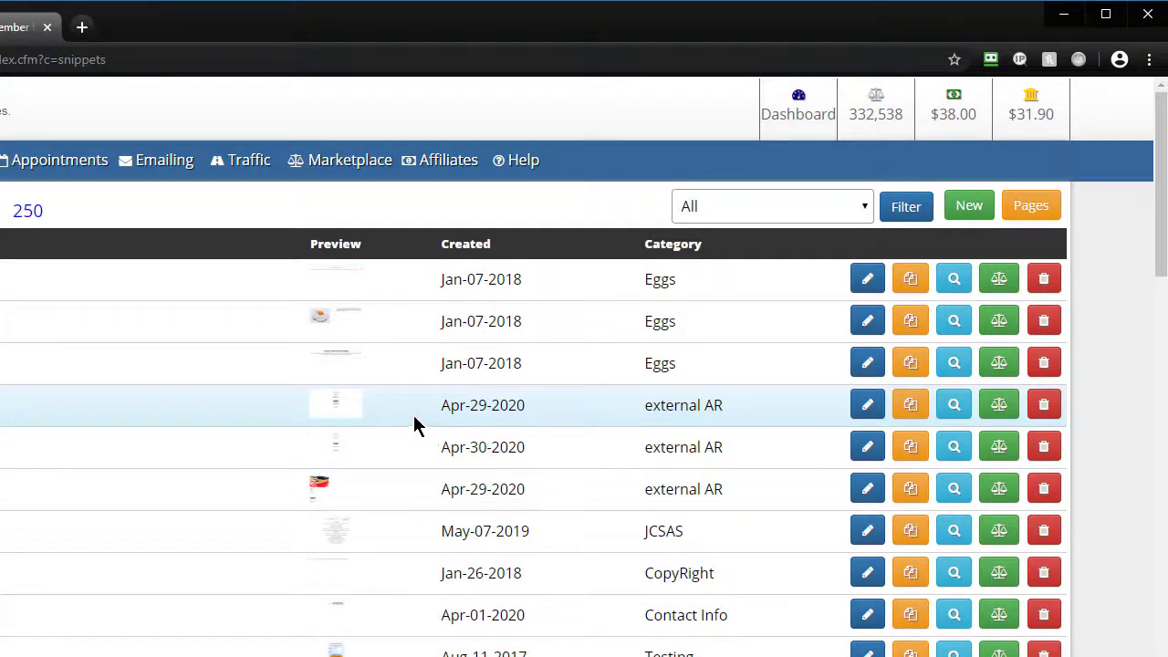
mouse_move(398, 409)
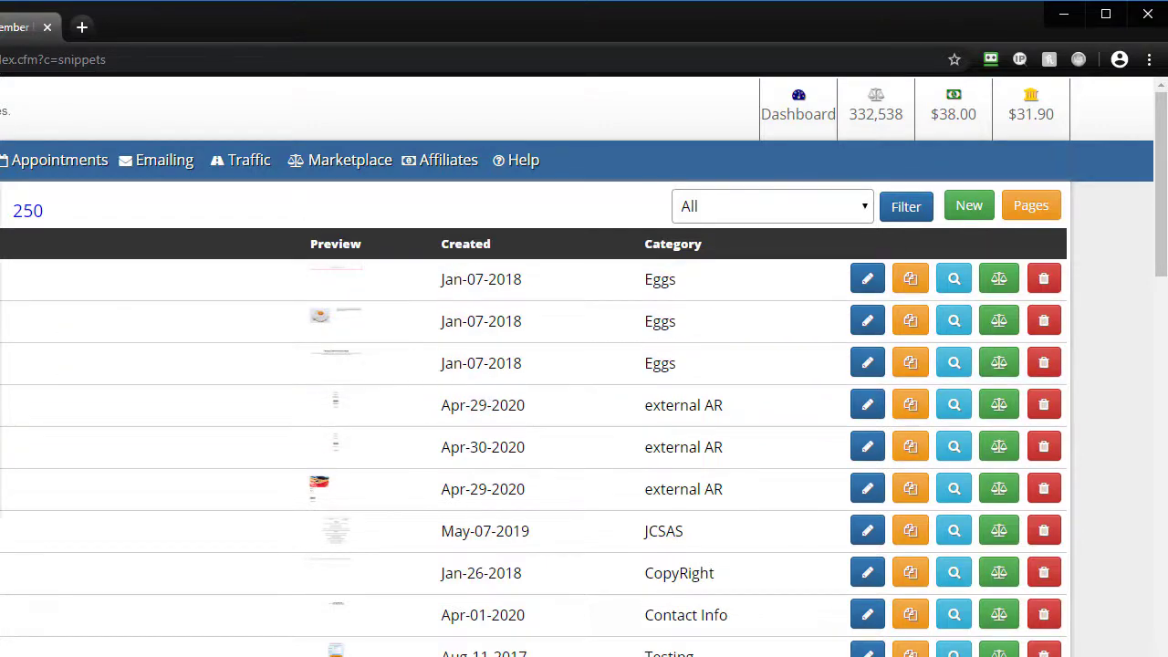
Build a new landing page named "2test" in the page builder and continue to its editor.
mouse_move(219, 164)
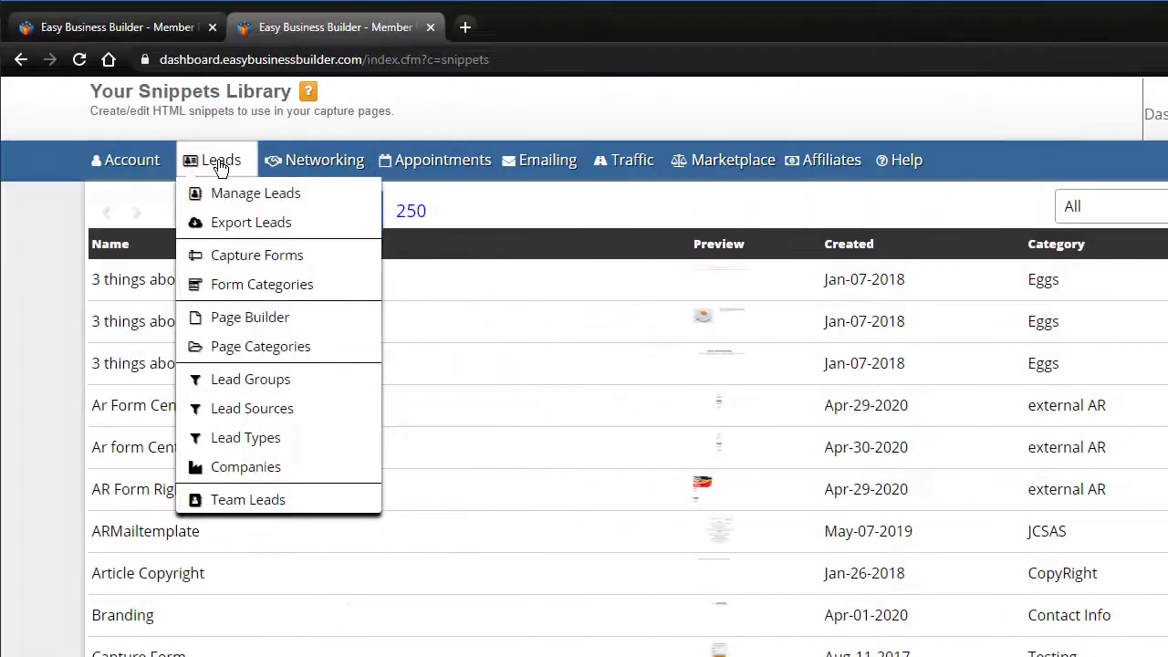
click(255, 324)
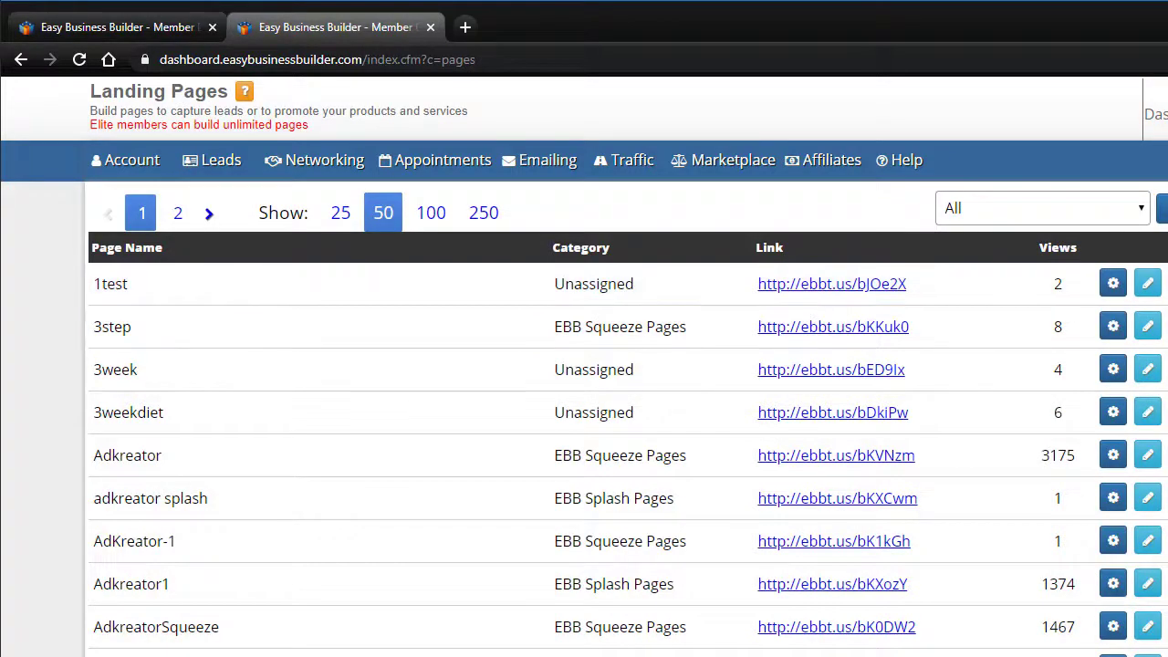
click(871, 223)
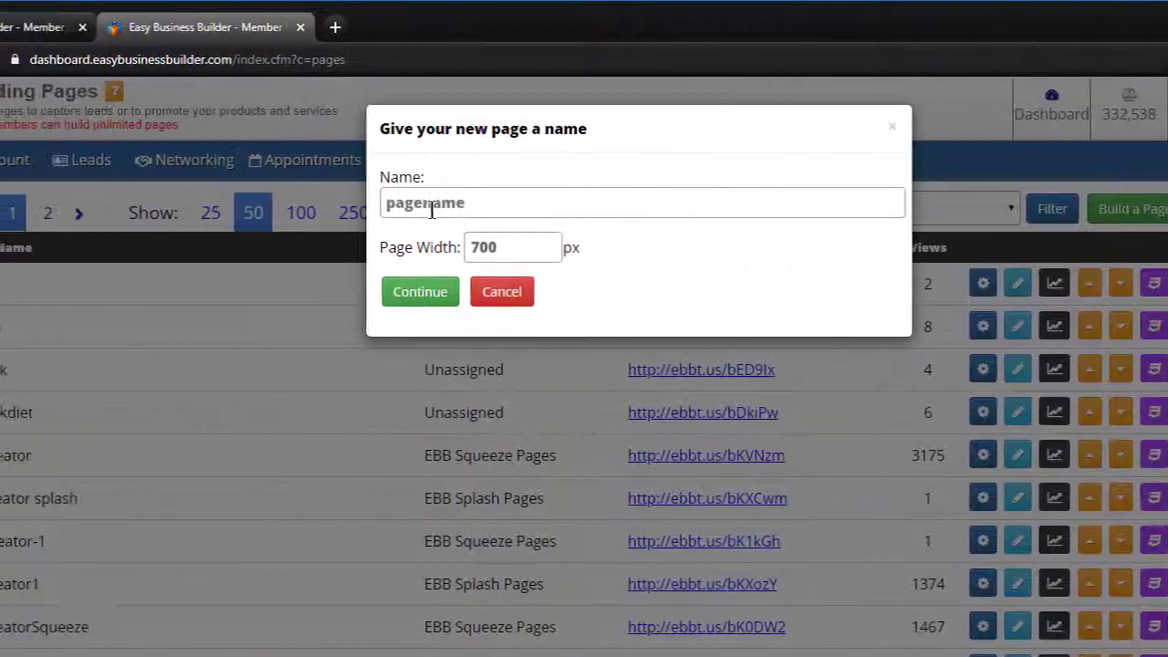
drag(482, 209, 368, 206)
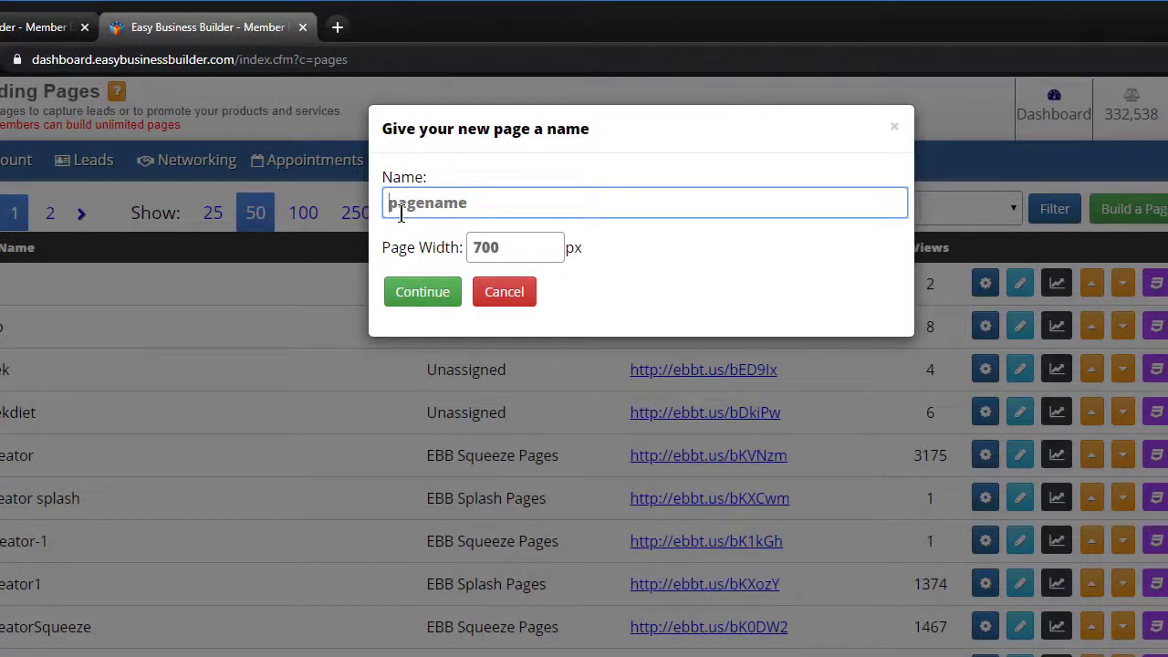
text(2test)
click(484, 246)
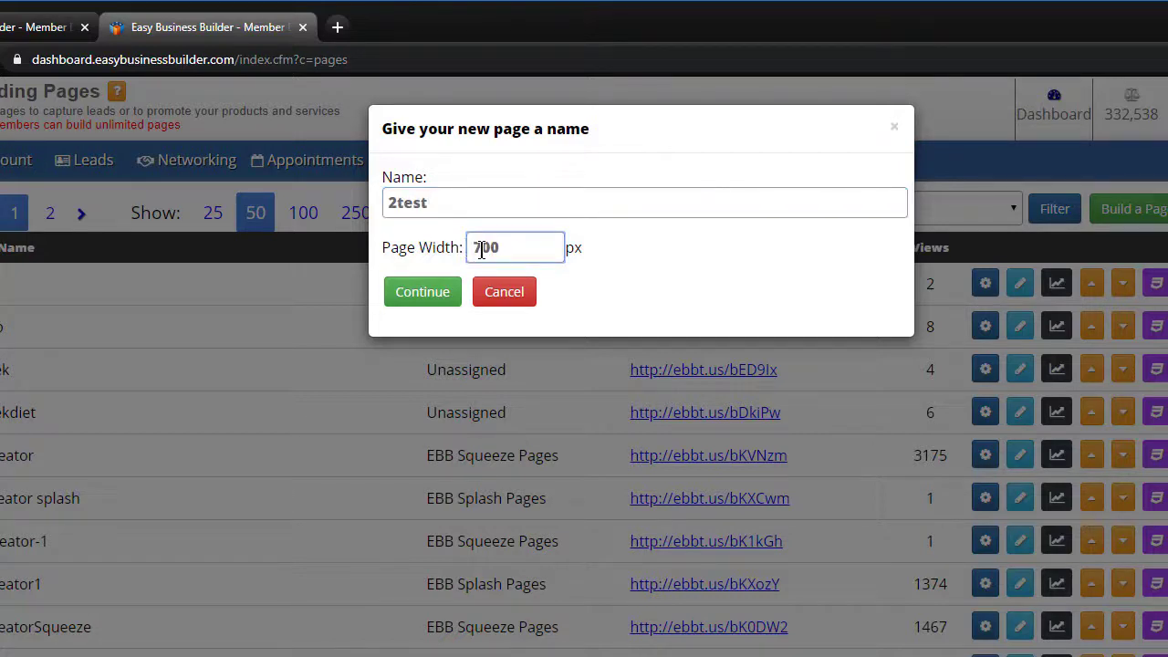
drag(475, 247, 470, 246)
click(422, 296)
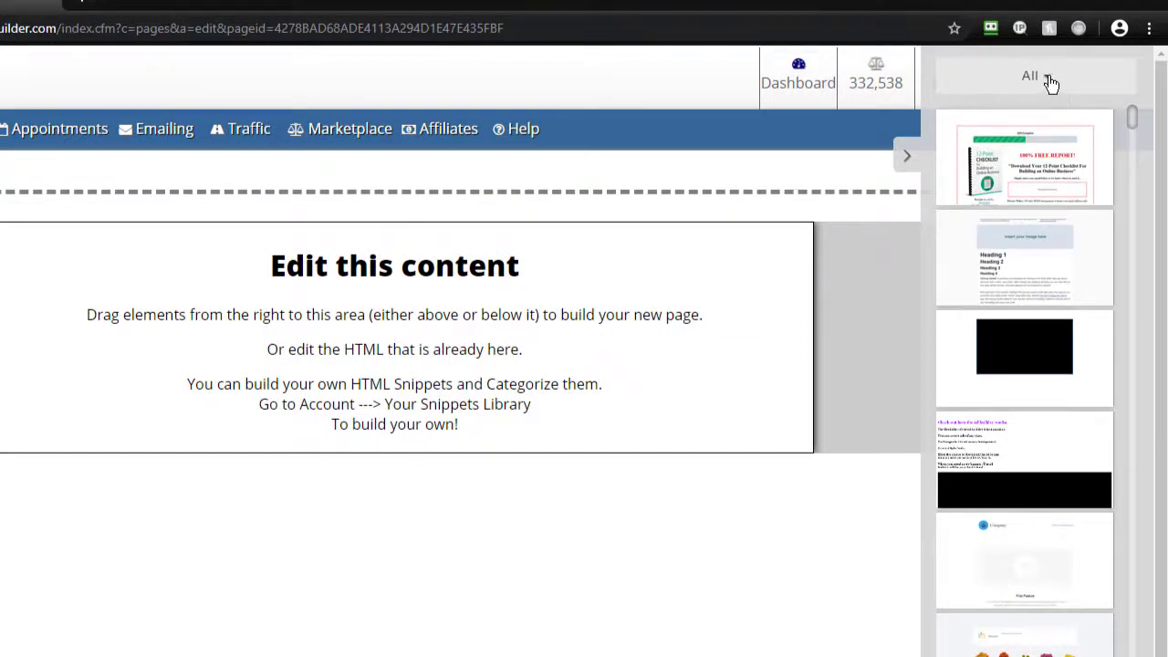
Filter the page builder's snippets to the external AR category.
click(1050, 83)
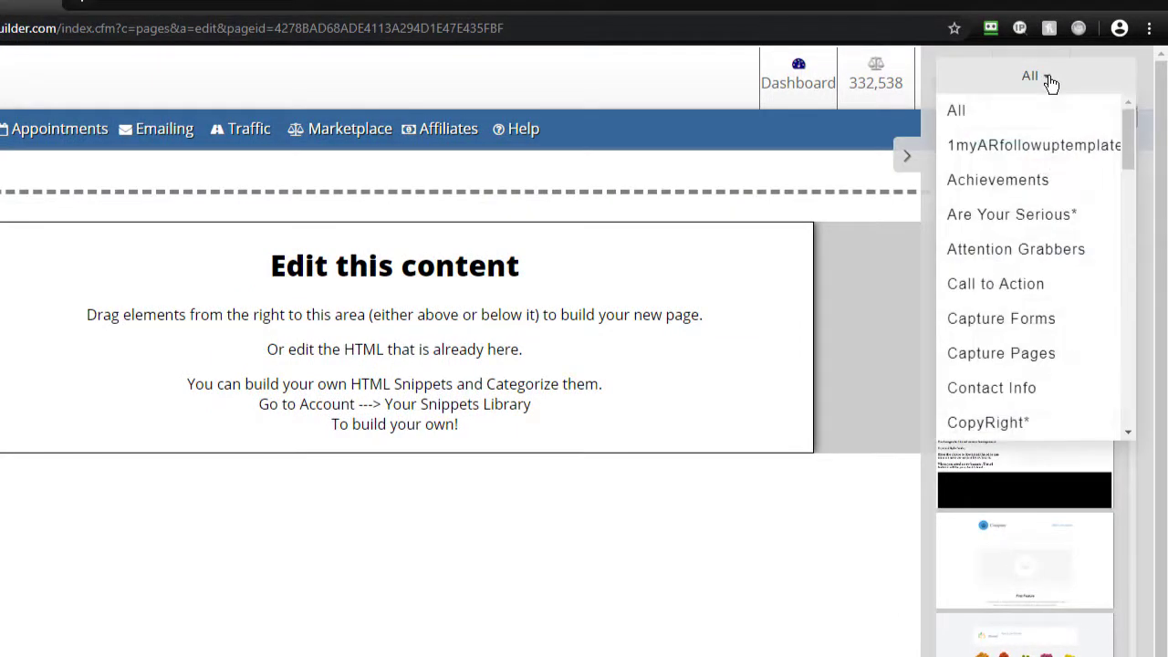
scroll(1015, 187, down, 4)
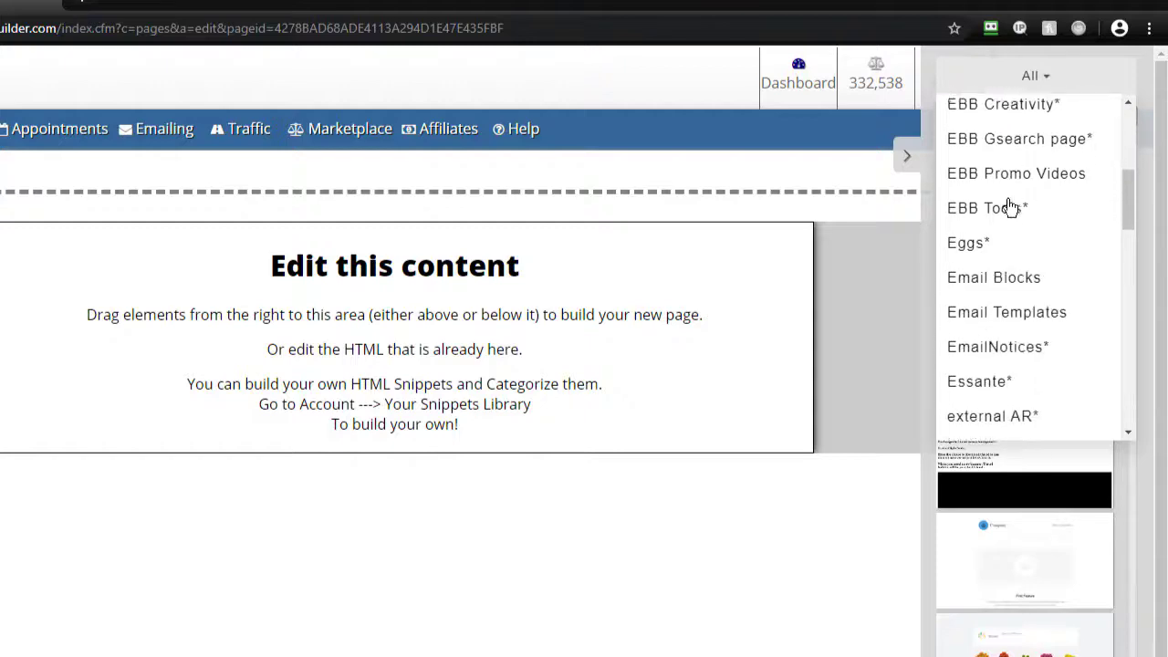
scroll(1011, 207, down, 3)
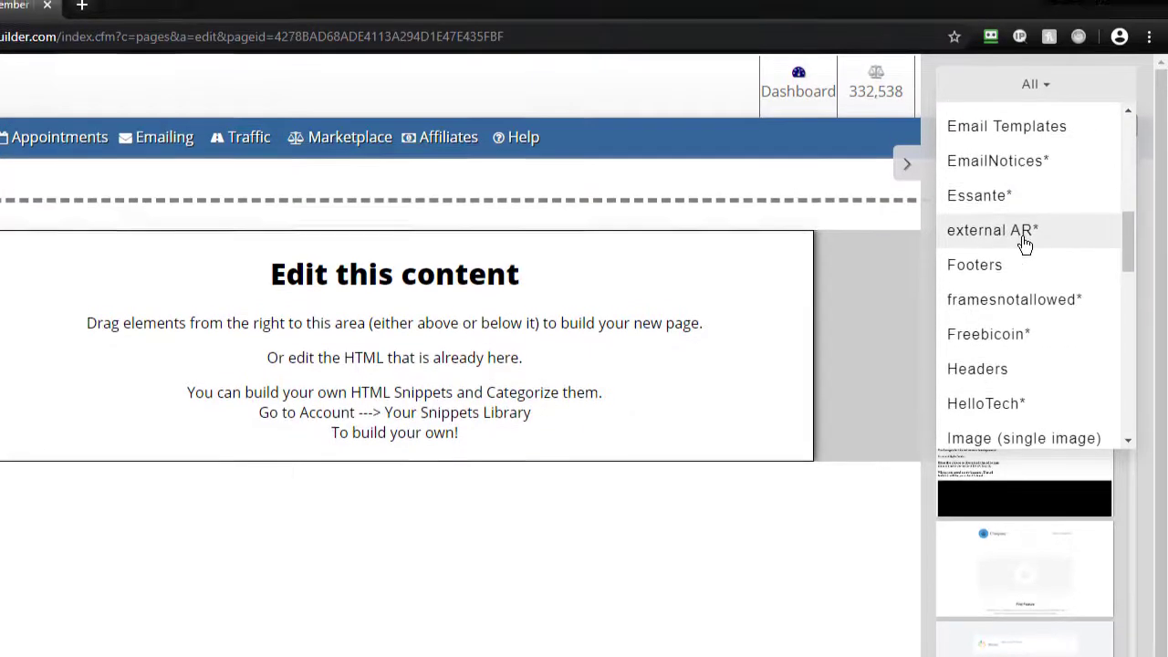
click(1023, 242)
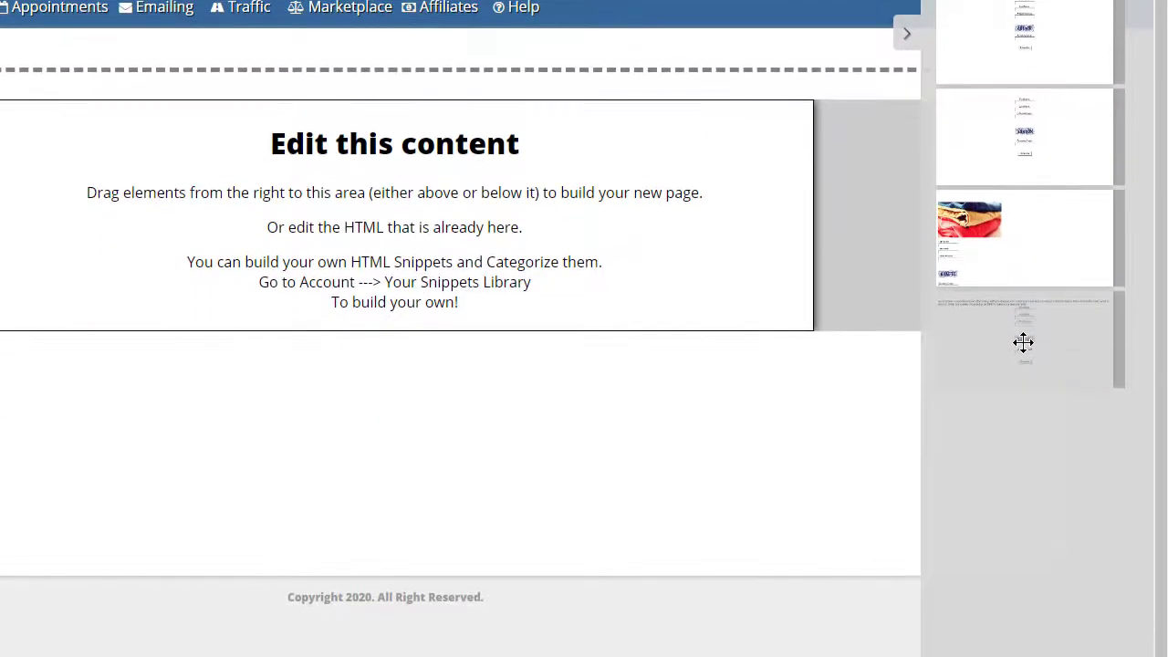
Add the snippet with text left and autoresponder form right below the page's default text.
drag(1022, 342, 617, 285)
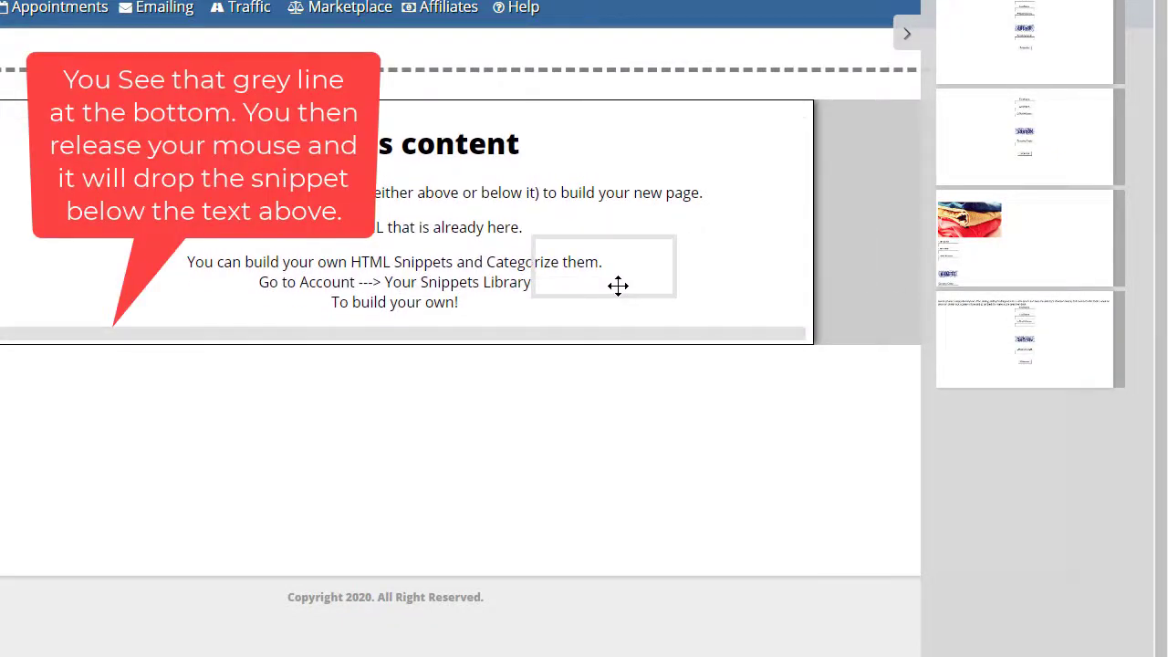
drag(618, 286, 618, 286)
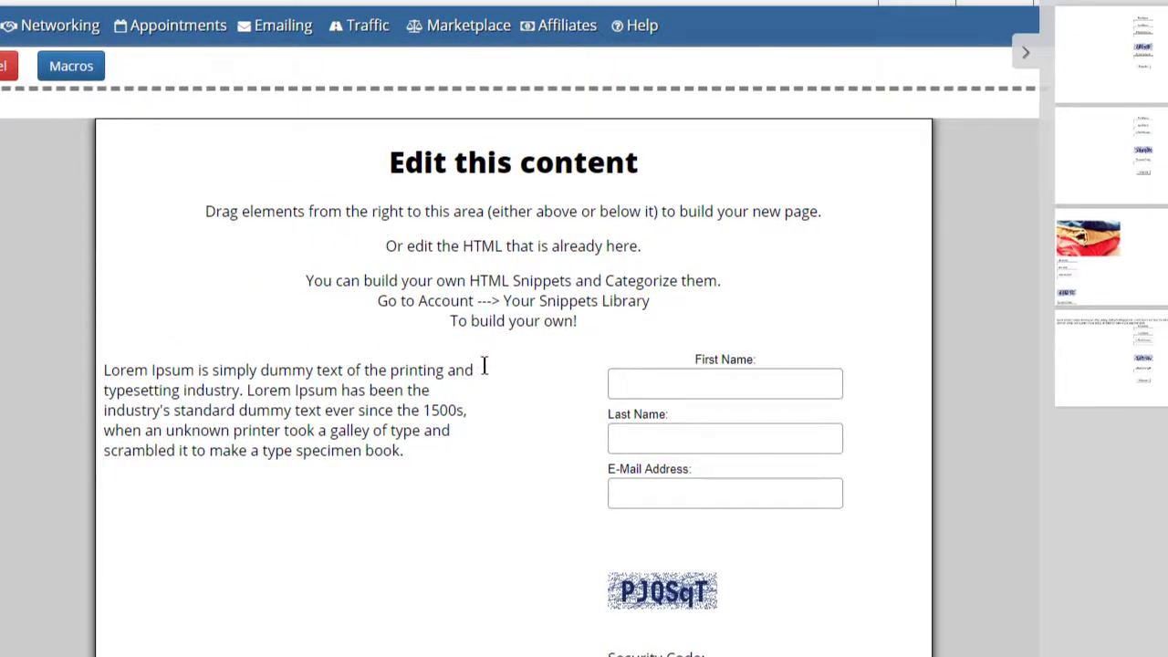
scroll(530, 357, down, 1)
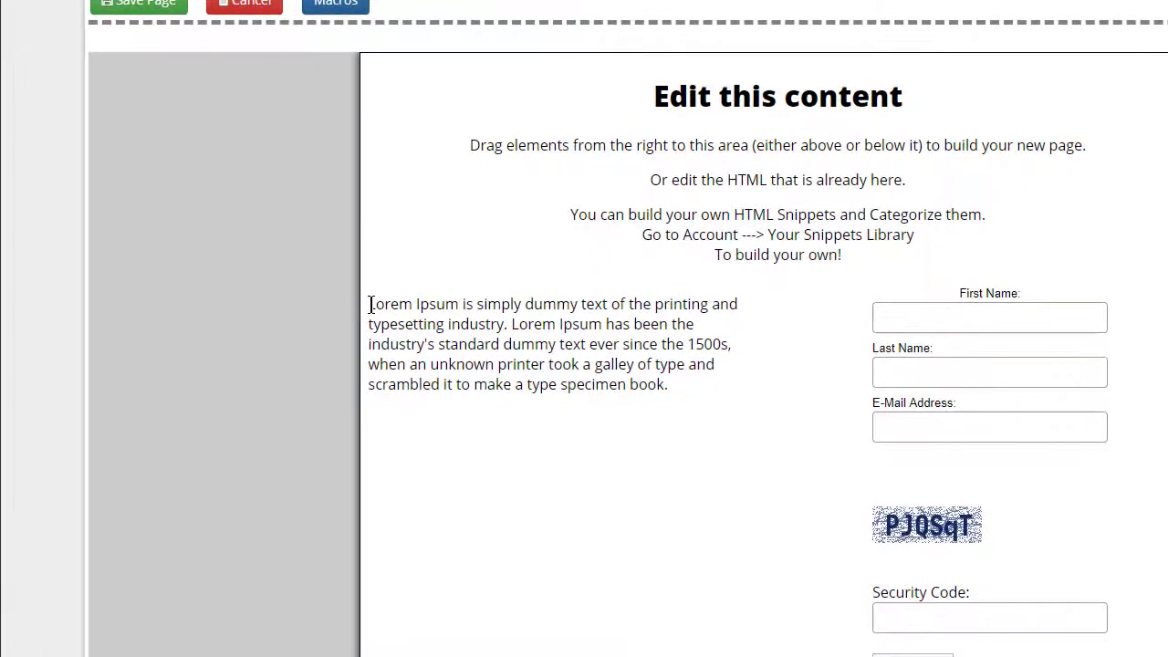
Color the Lorem Ipsum paragraph blue, rgb(51, 0, 255), and increase its font size to 19px.
click(105, 322)
drag(370, 304, 697, 385)
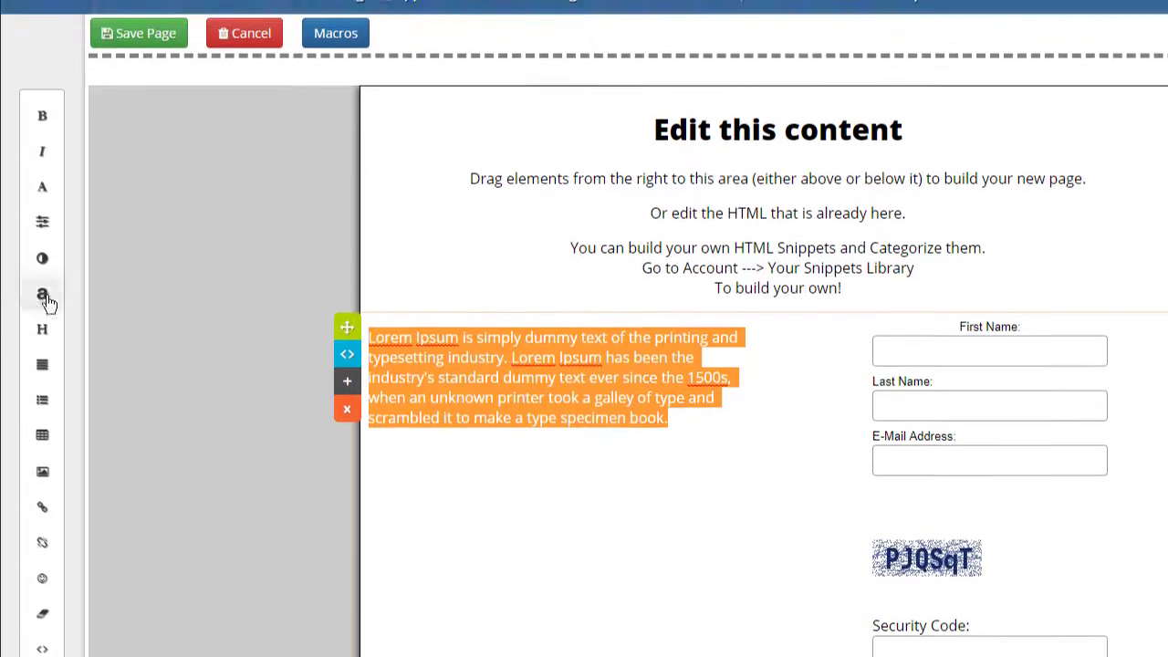
click(43, 302)
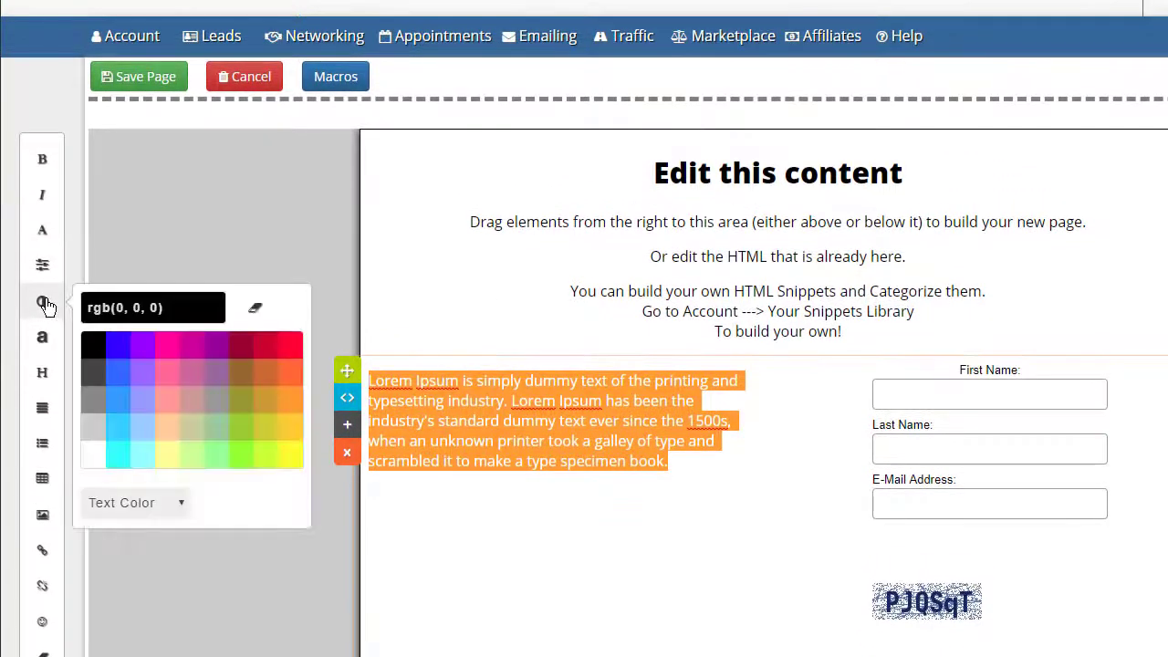
click(118, 353)
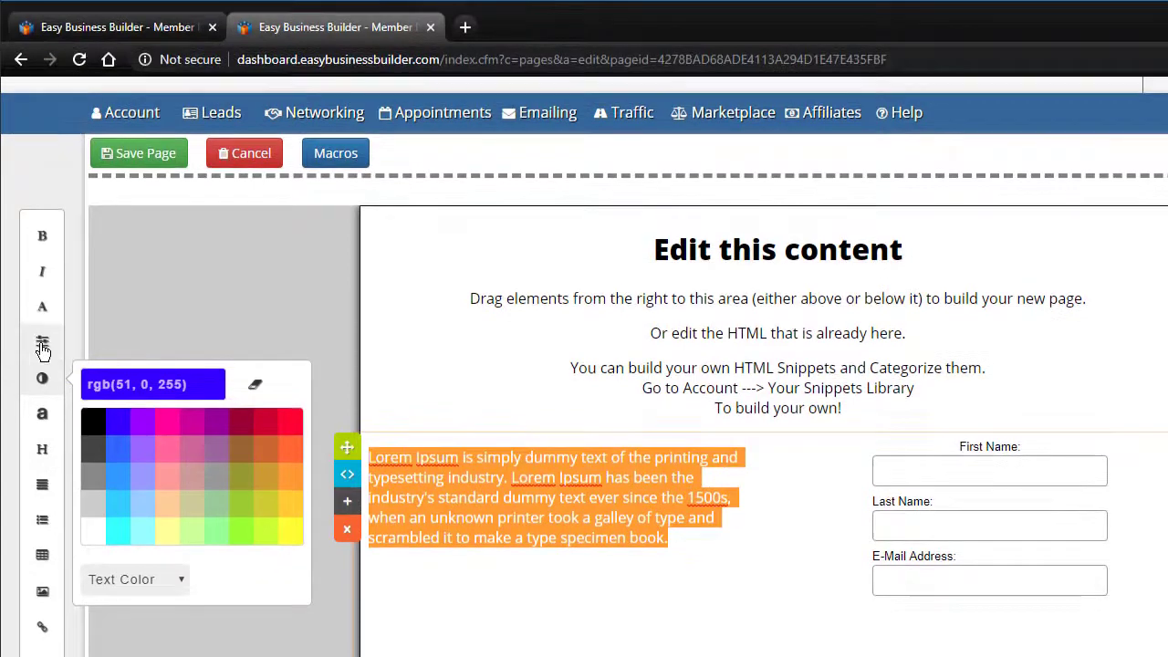
click(42, 347)
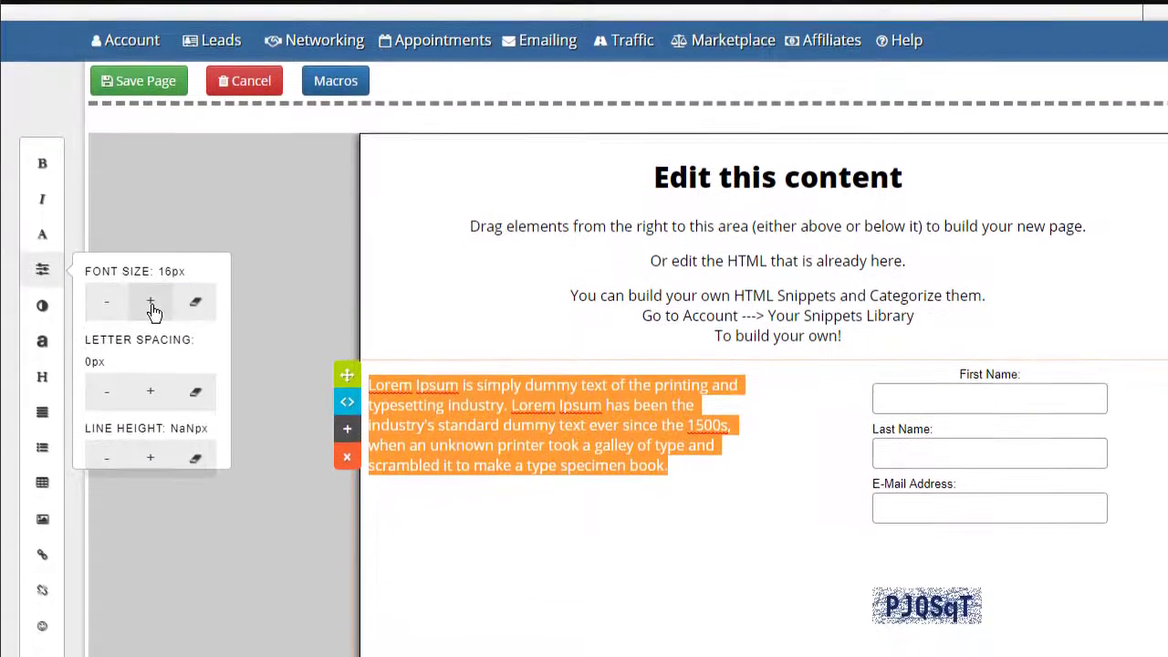
click(151, 373)
click(151, 299)
click(151, 299)
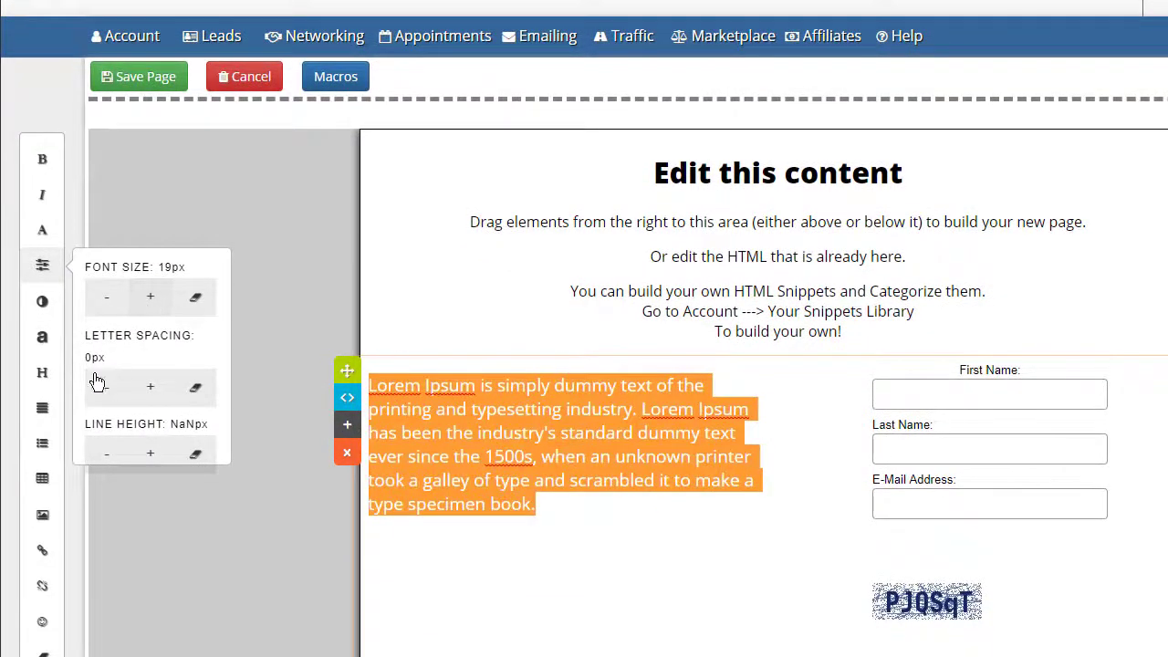
Center the Lorem Ipsum paragraph beside the form and change its font to Georgia.
click(43, 406)
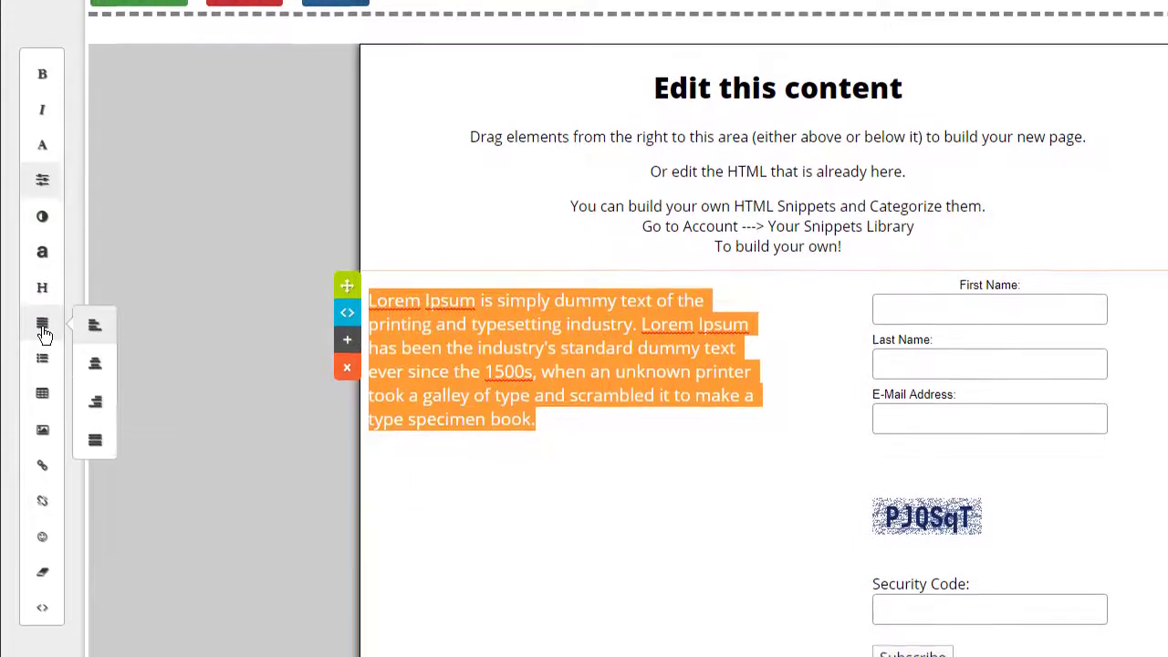
click(94, 305)
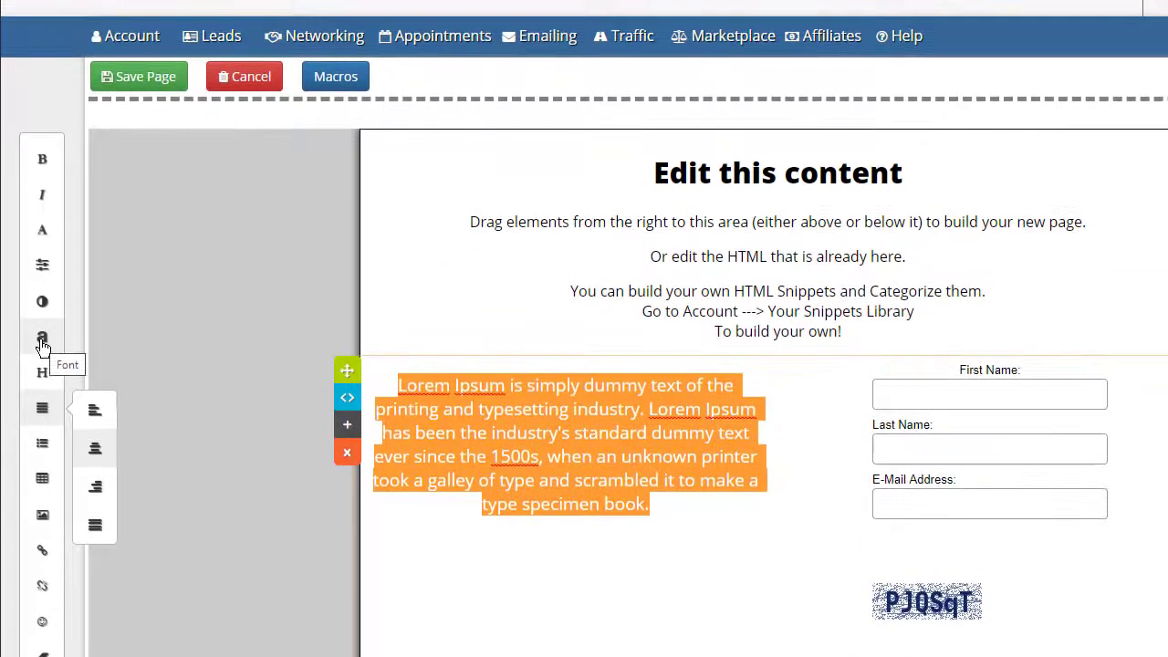
click(42, 190)
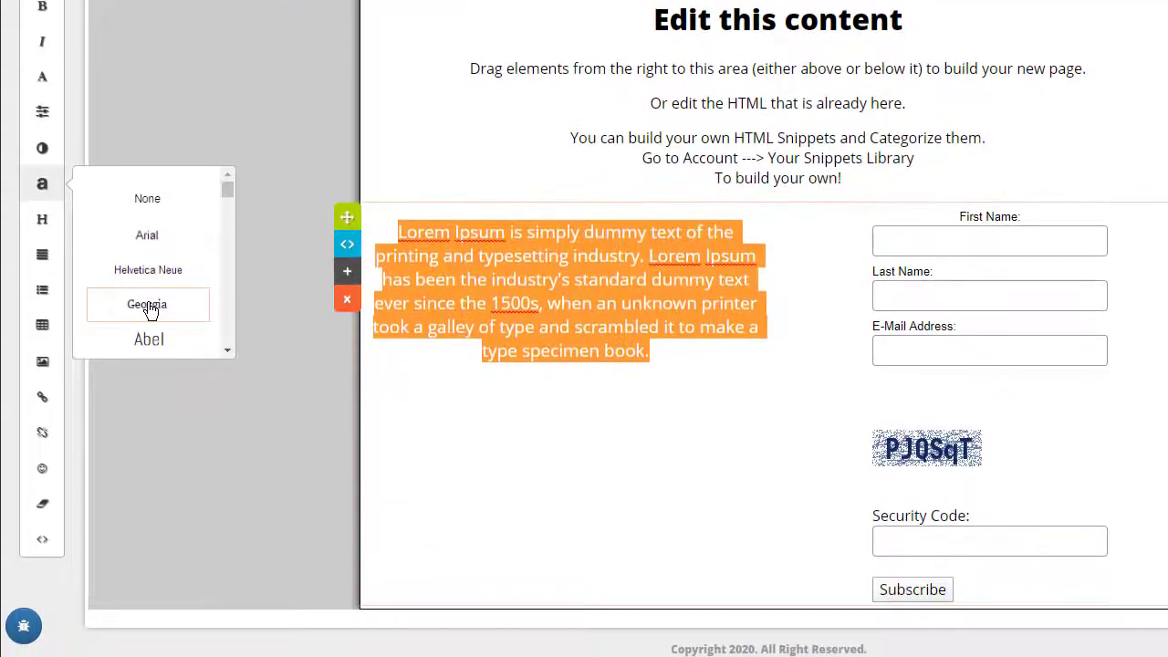
click(148, 306)
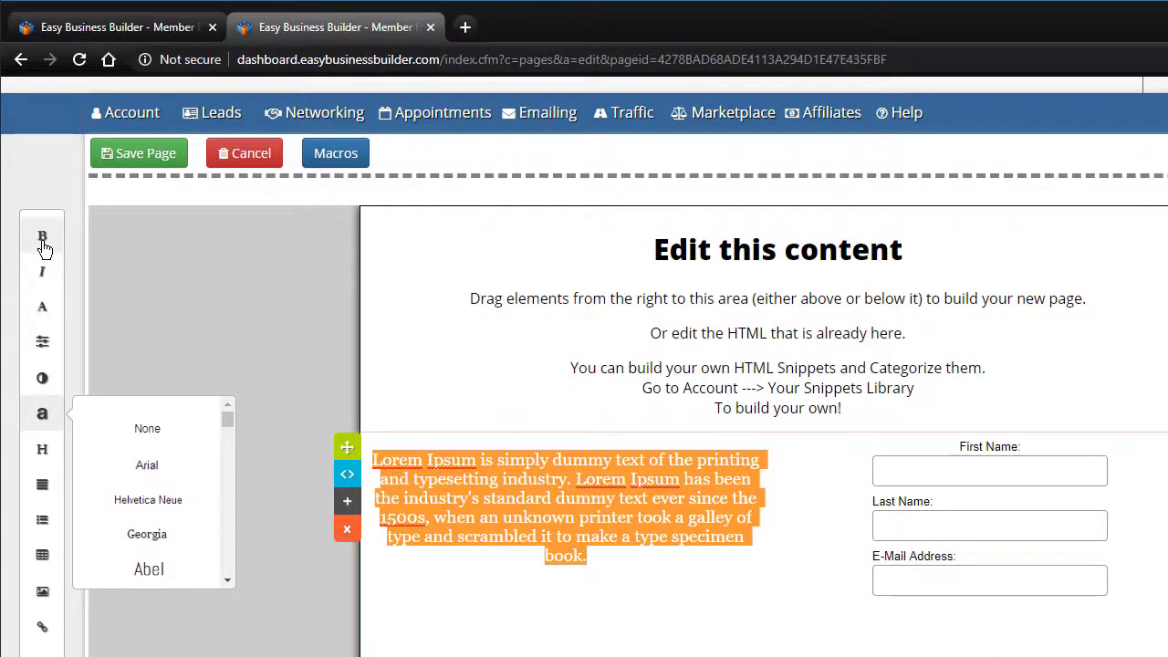
Make the Lorem Ipsum paragraph bold and italic, and deselect it.
click(42, 8)
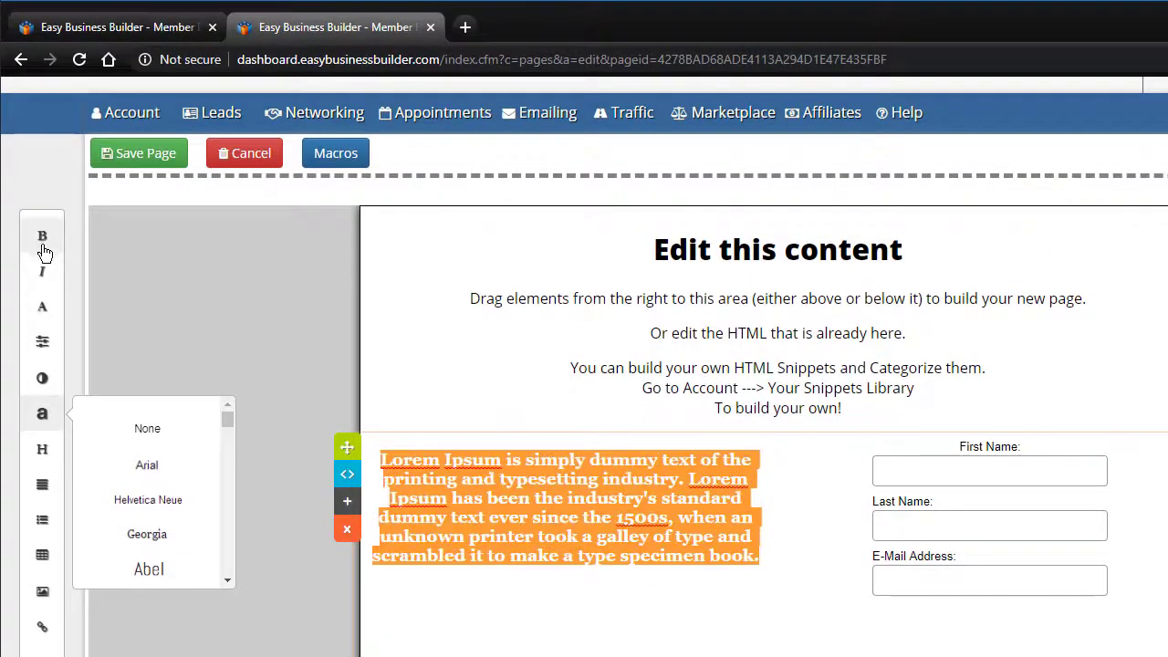
click(44, 315)
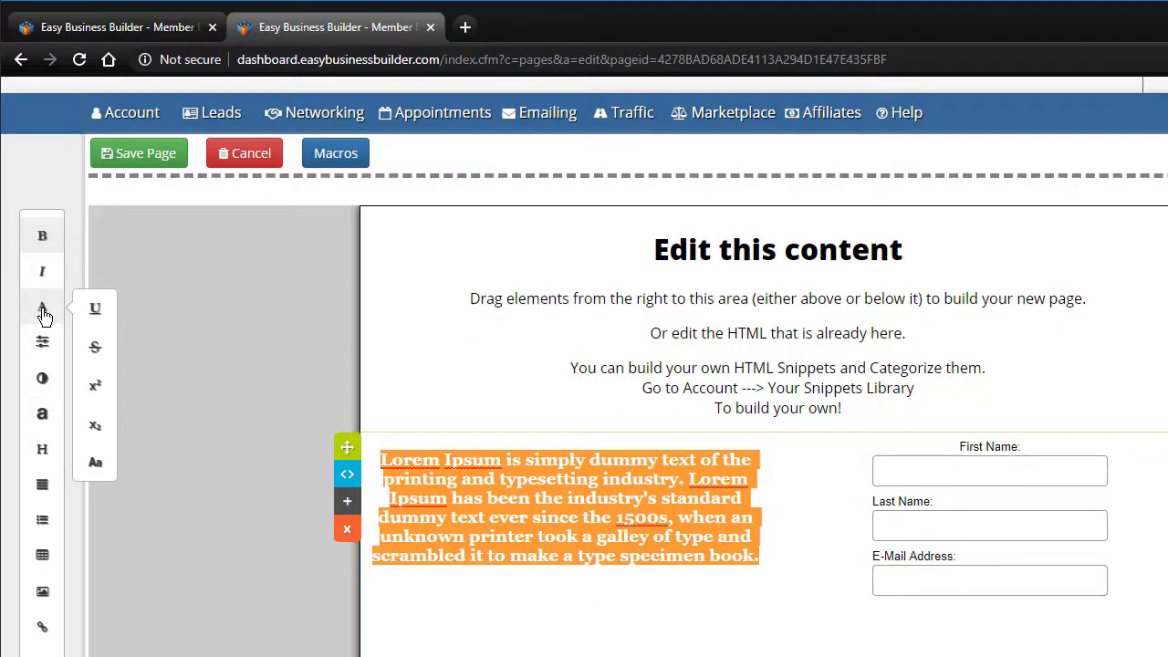
click(42, 275)
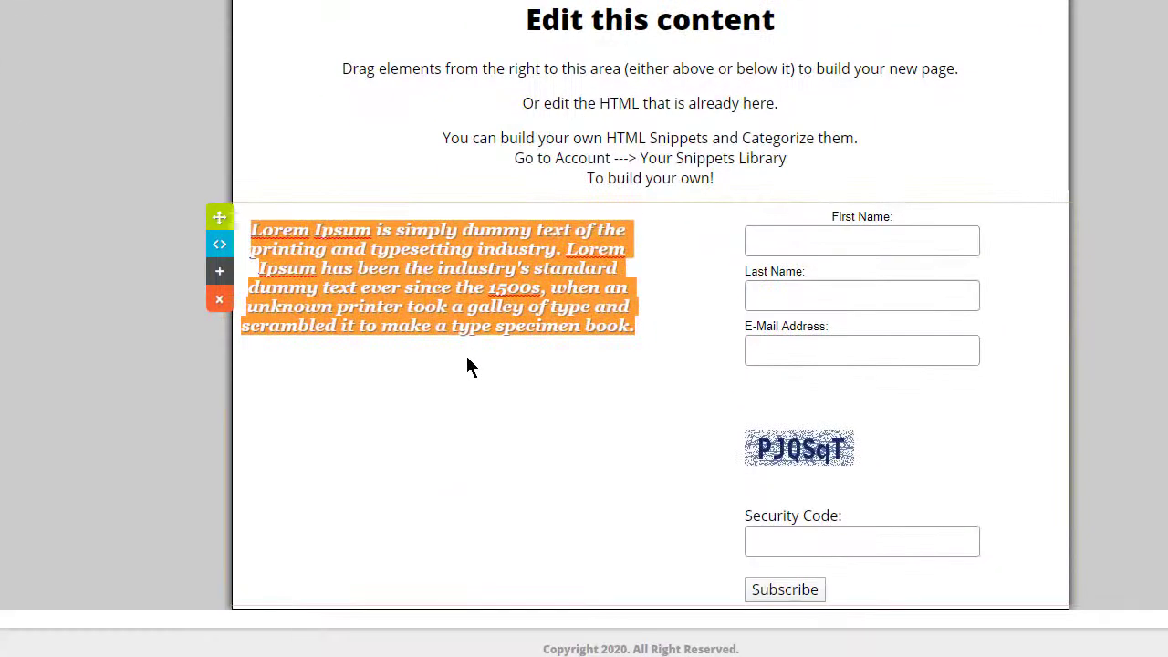
click(466, 358)
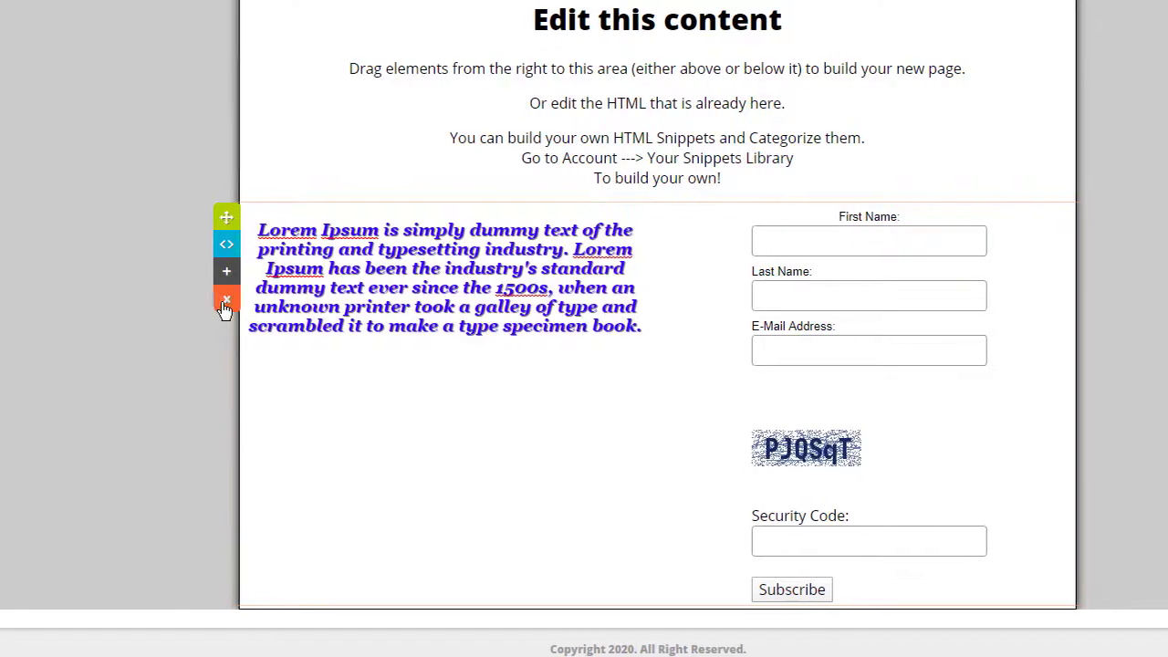
Delete the block containing the Lorem Ipsum paragraph and the form from the page.
click(319, 305)
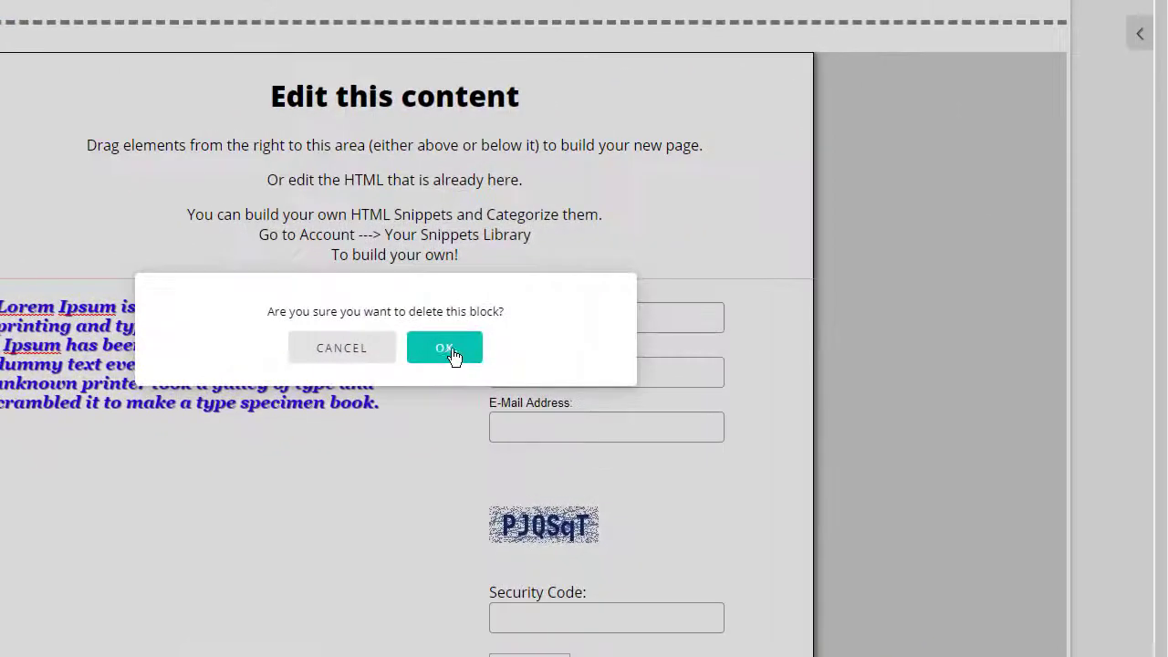
click(452, 351)
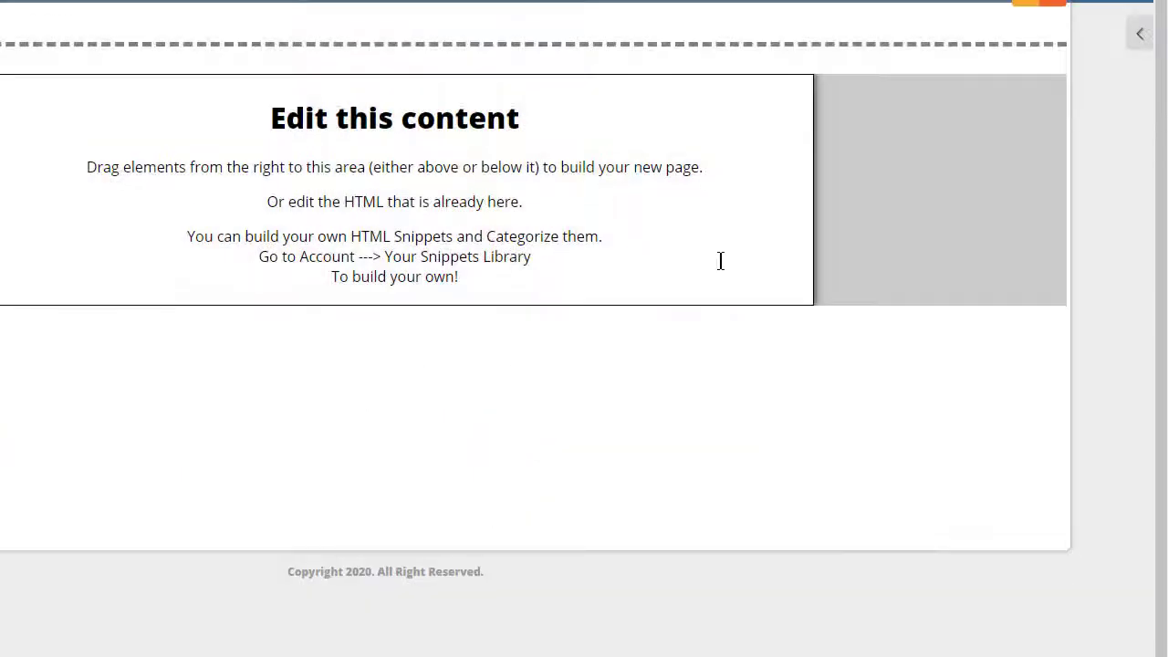
Add the external AR snippet with image left and form right below the page's default text.
click(1140, 36)
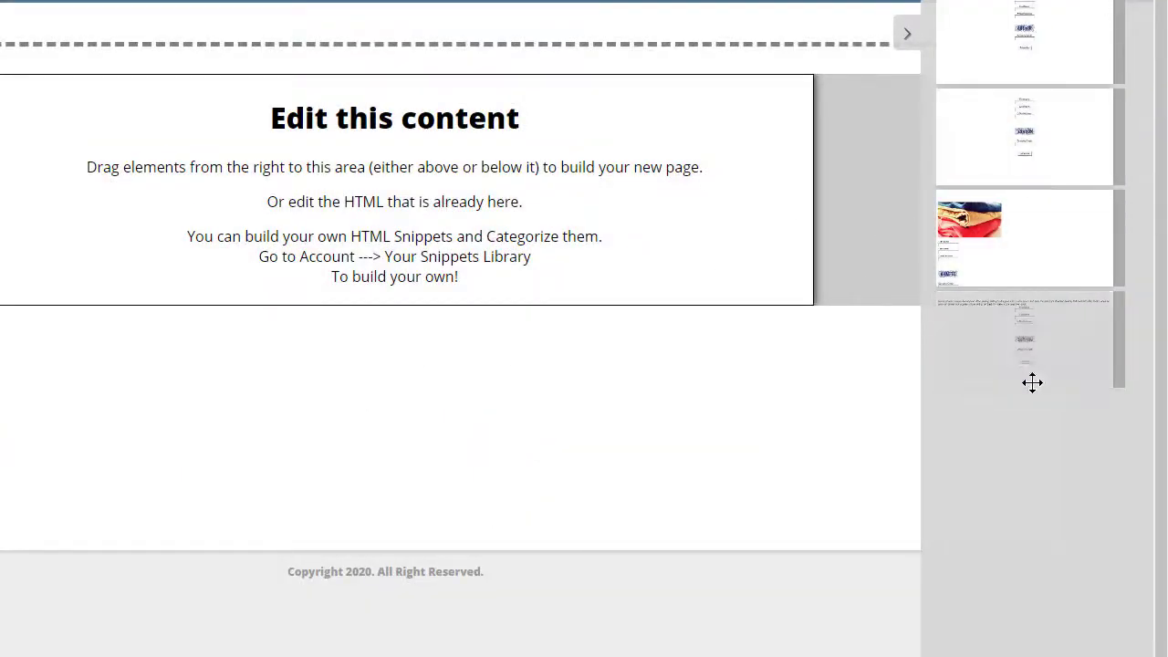
drag(1040, 226, 536, 289)
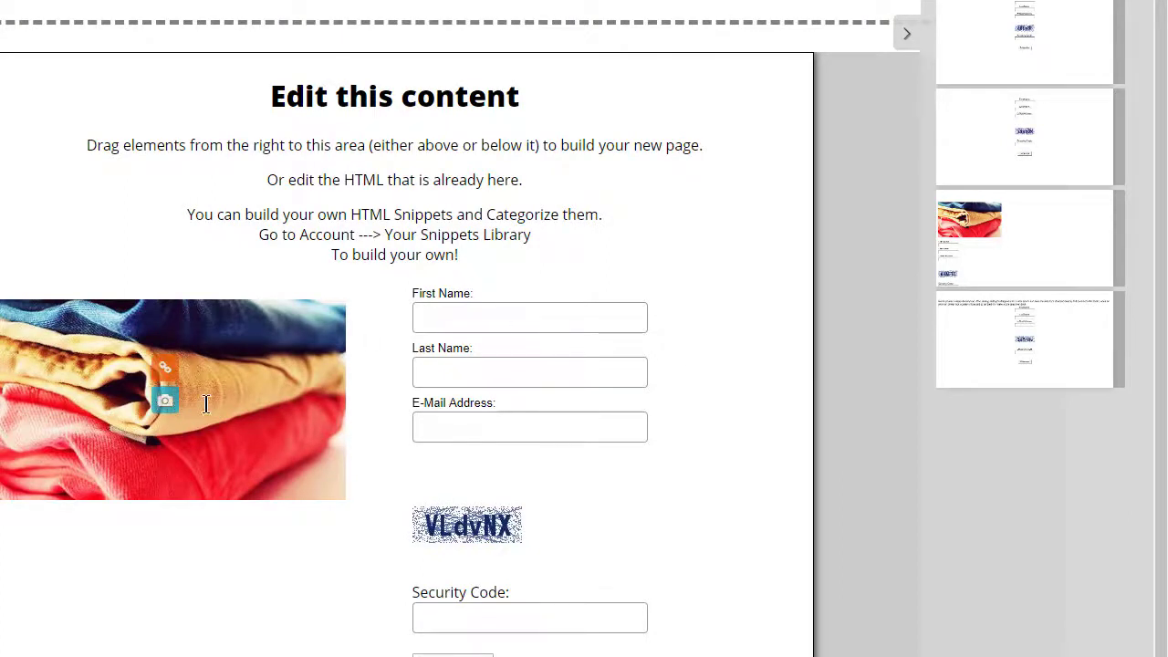
mouse_move(229, 435)
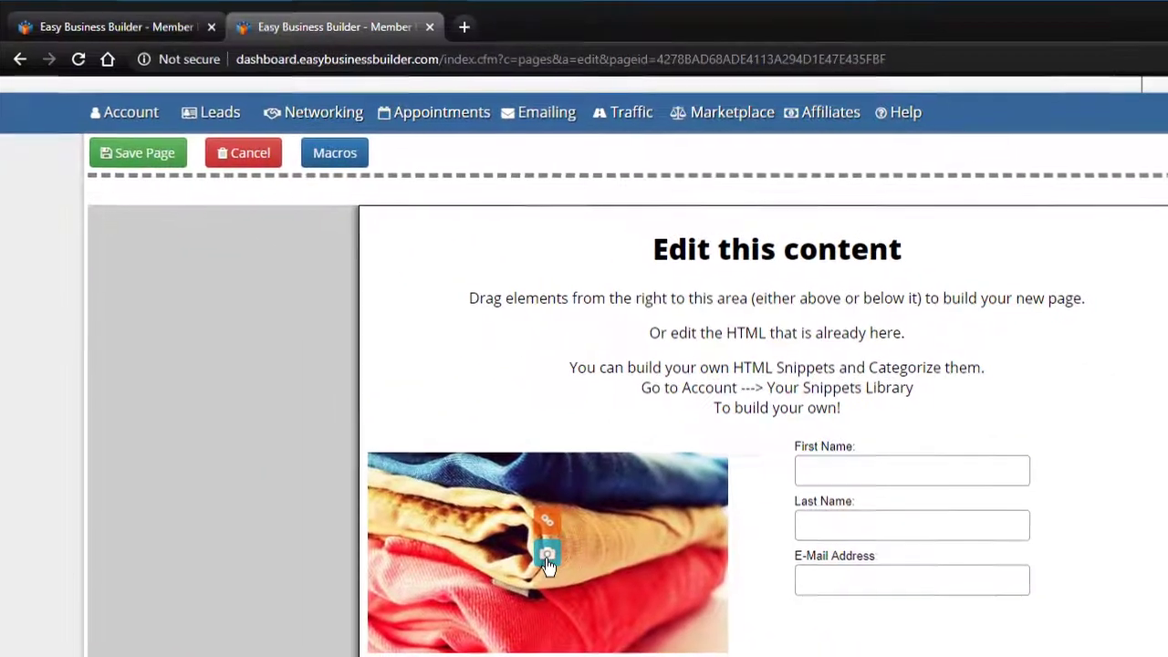
click(546, 555)
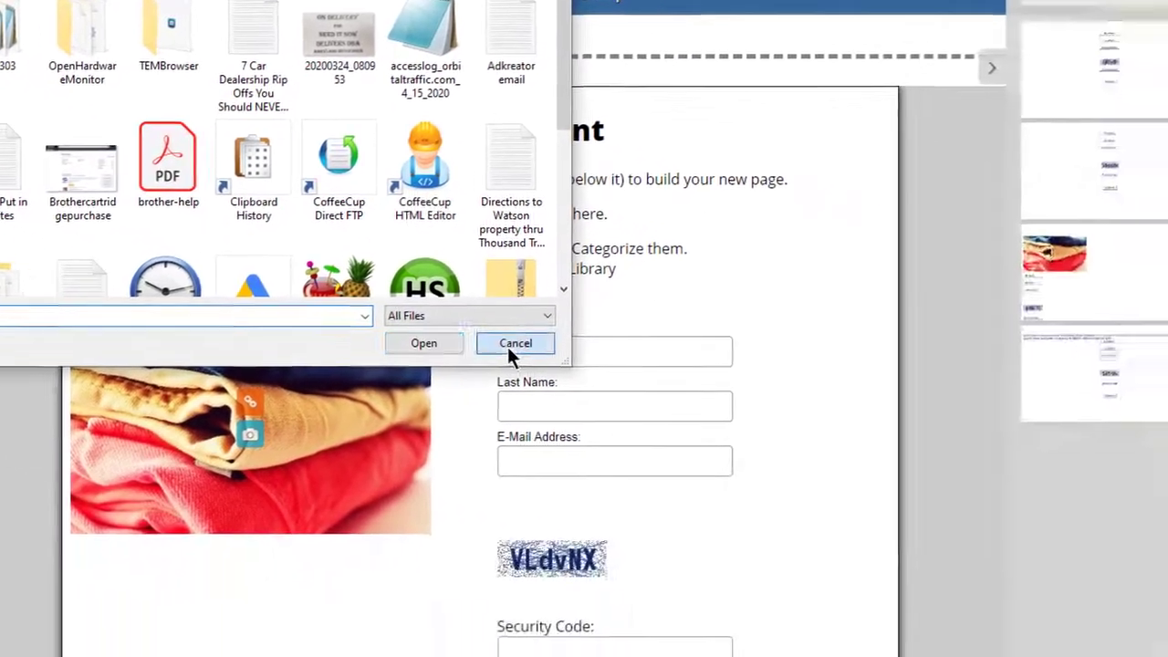
click(808, 463)
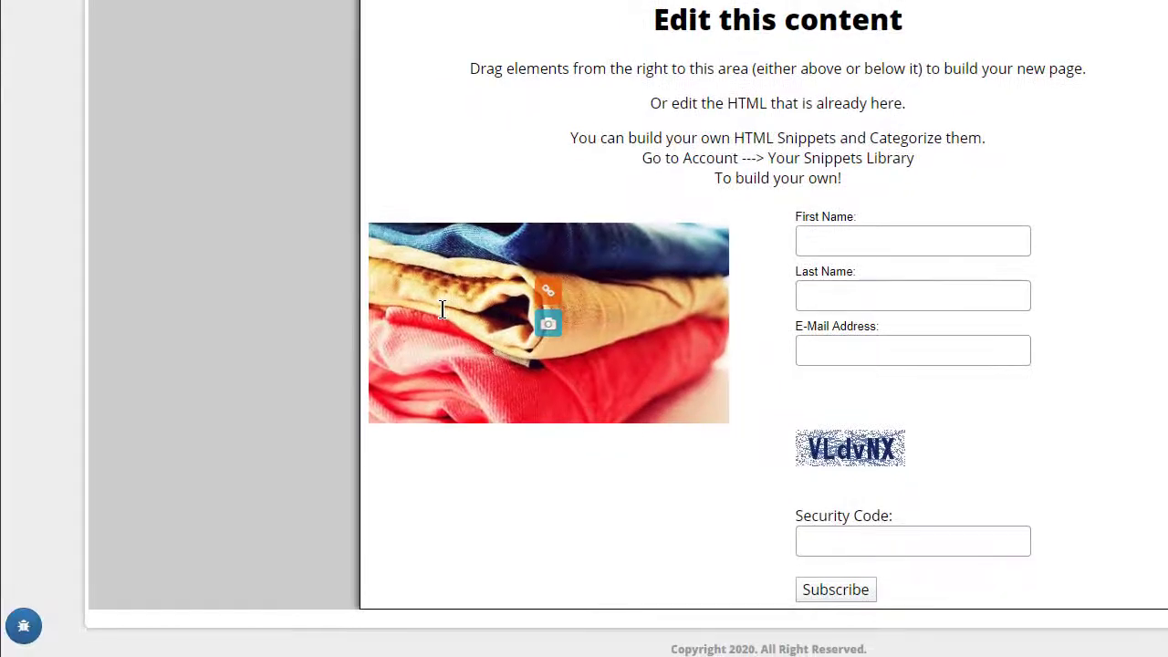
Examine the image source URL in the HTML of the block with the image and form, and close the code editor.
click(442, 309)
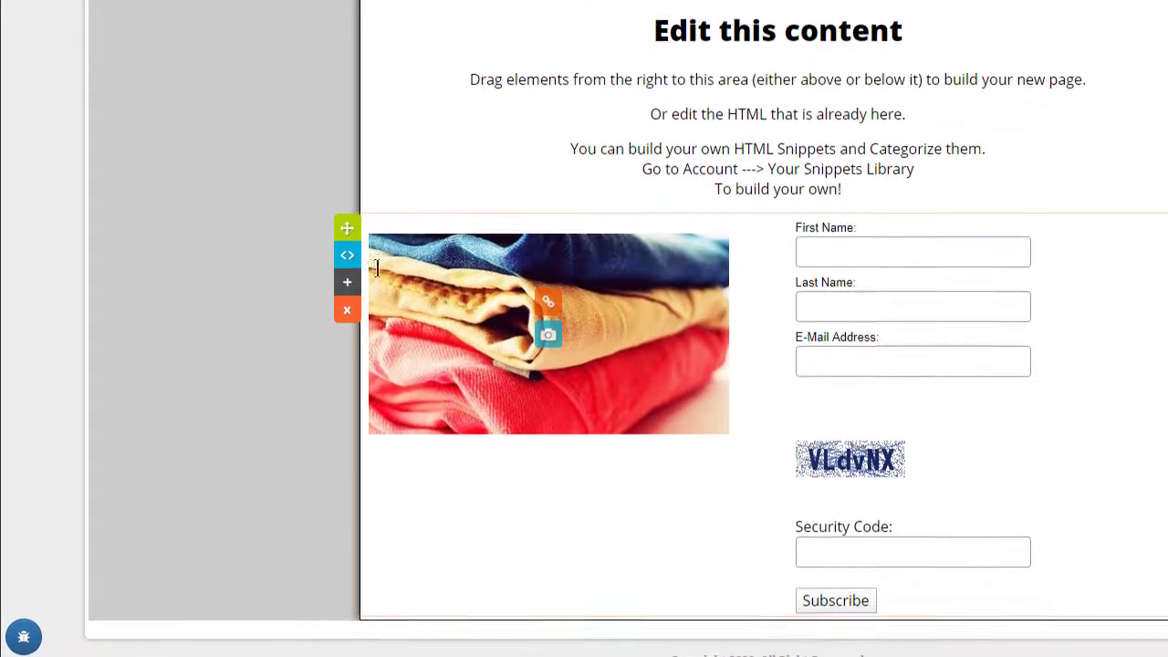
click(347, 244)
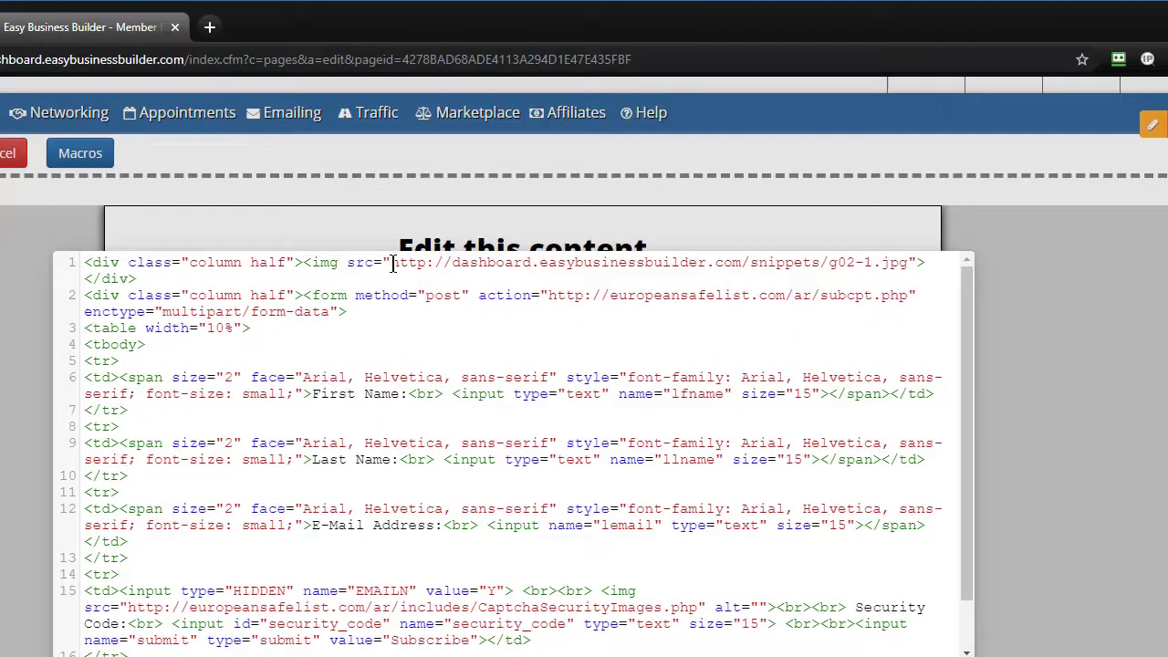
drag(392, 263, 909, 269)
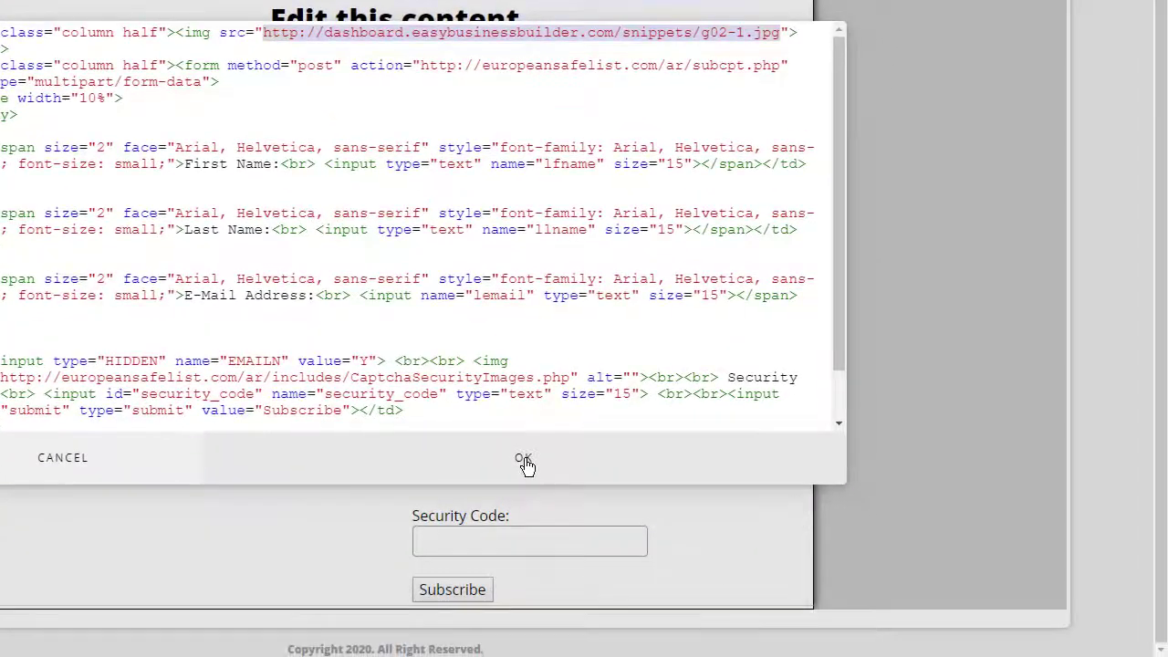
click(523, 459)
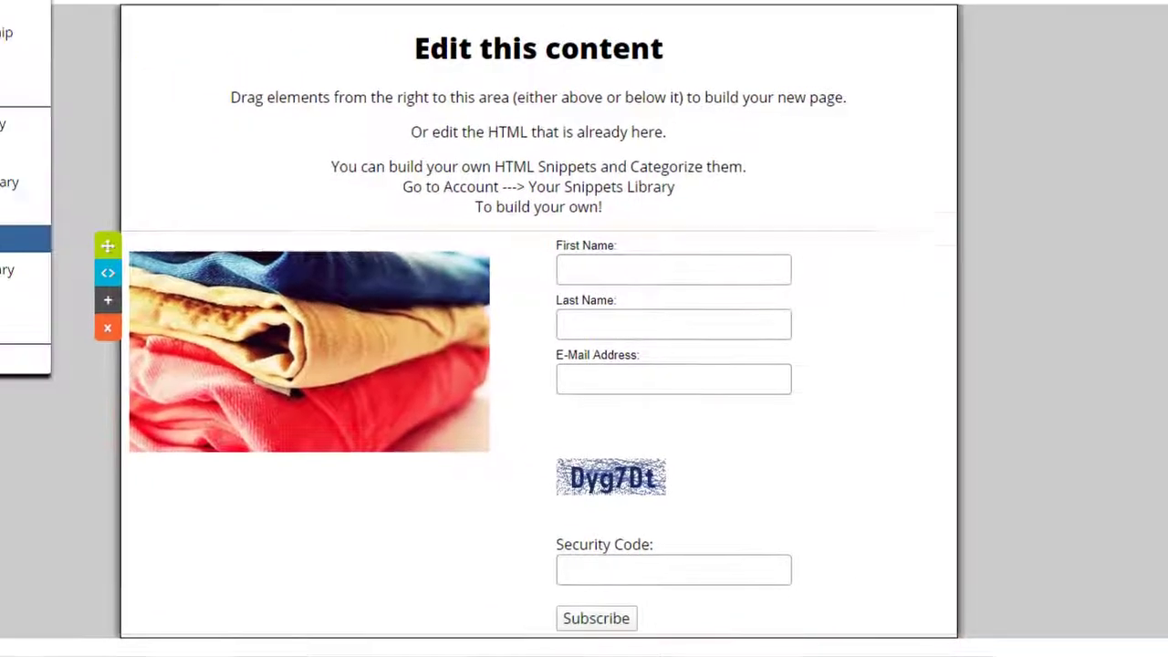
Open the image library in a new tab and find the image blogging-2620148_1280.jpg.
right_click(175, 290)
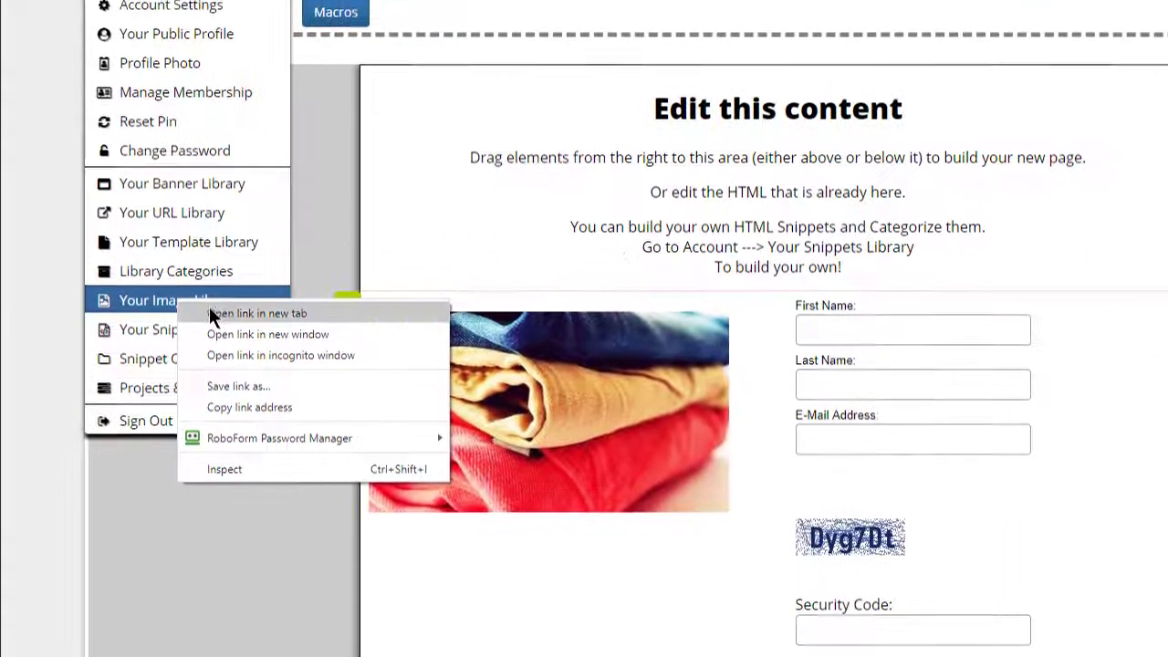
click(210, 311)
click(551, 11)
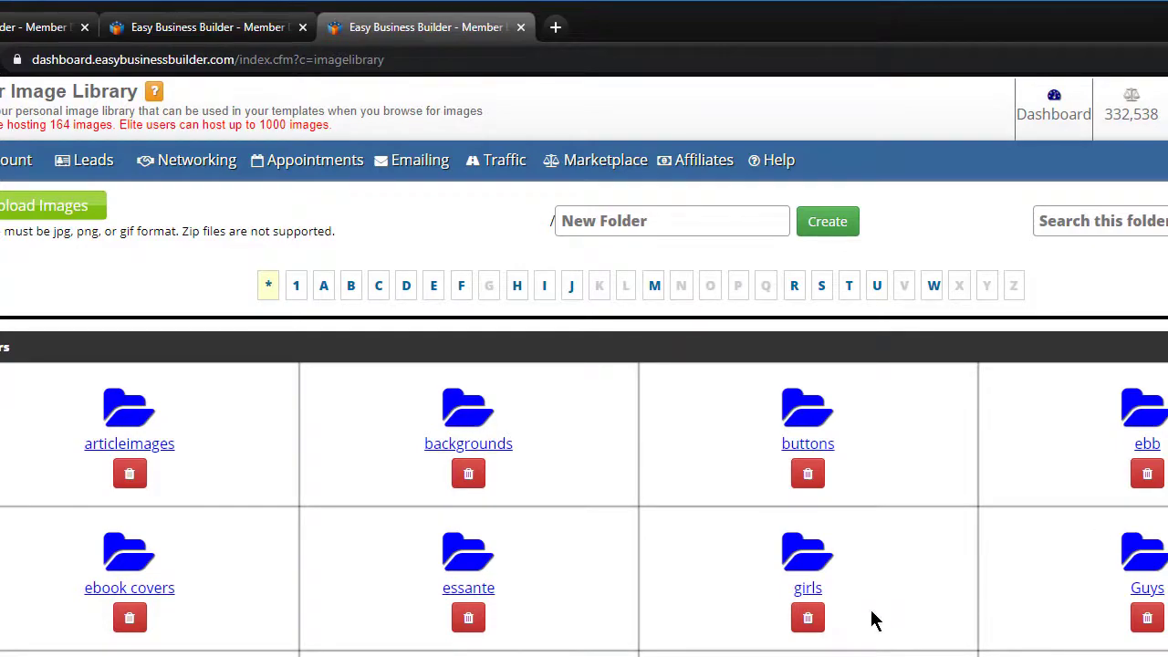
scroll(605, 582, down, 10)
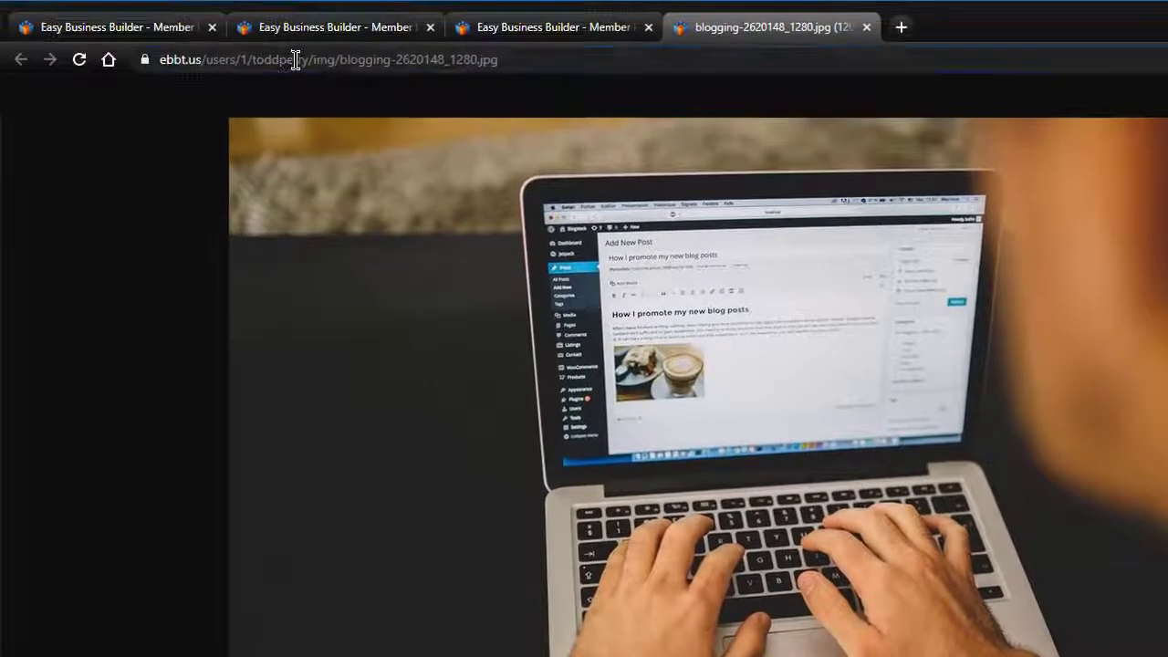
Copy the full web address of the opened image blogging-2620148_1280.jpg and close its tab.
right_click(297, 64)
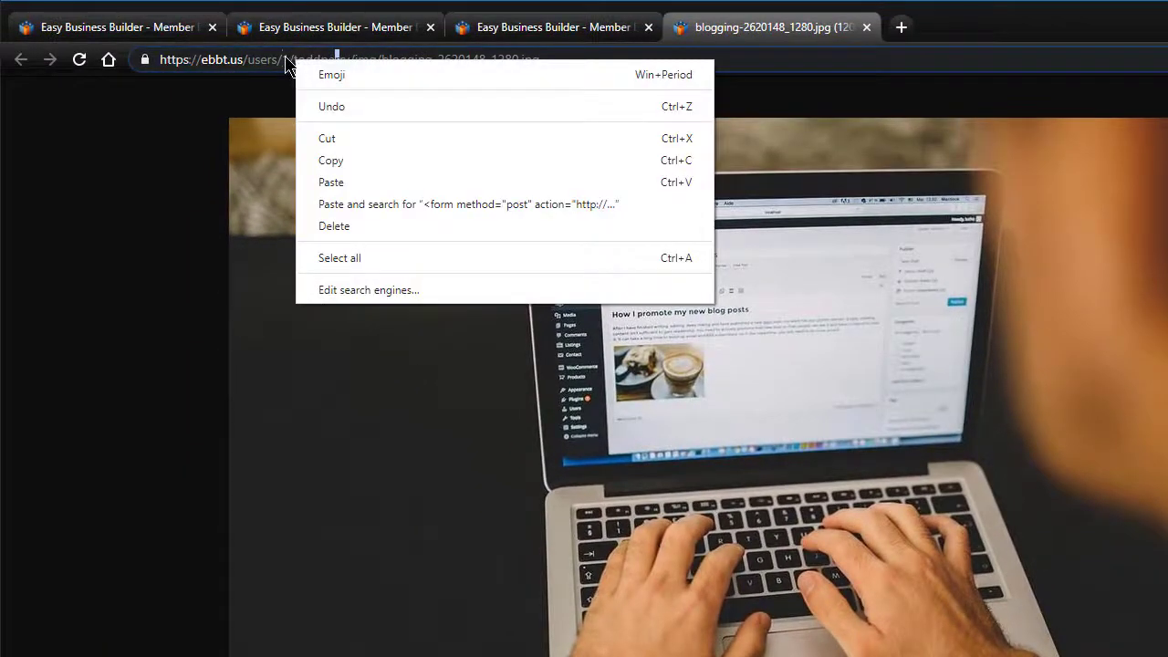
click(290, 61)
right_click(290, 64)
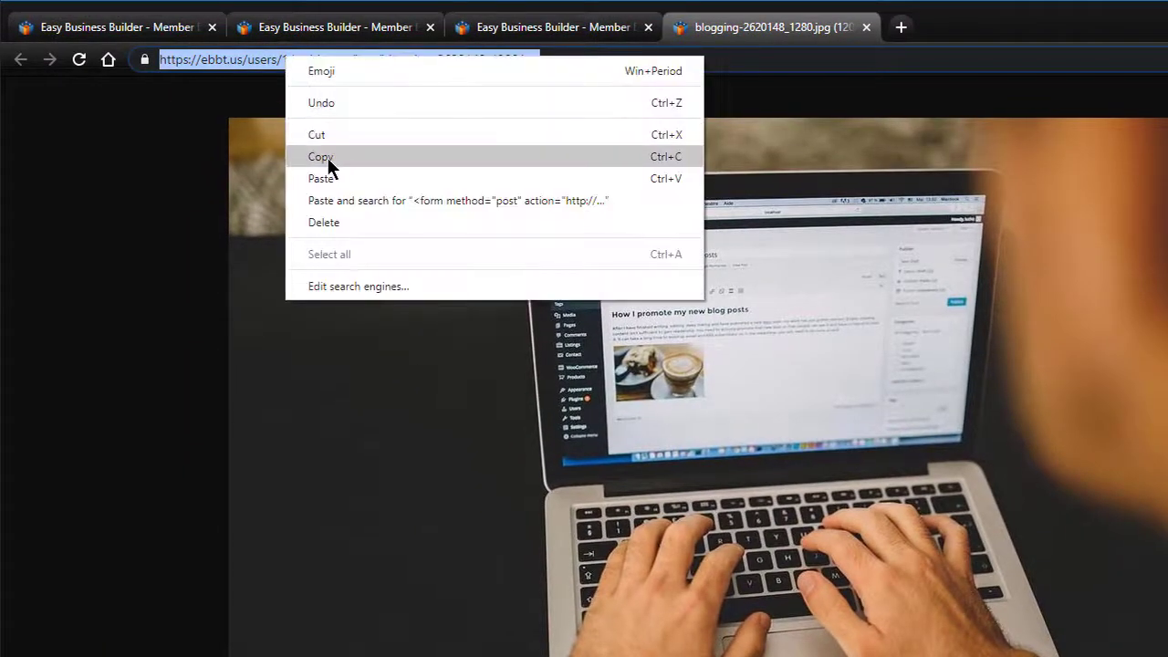
click(328, 167)
click(738, 27)
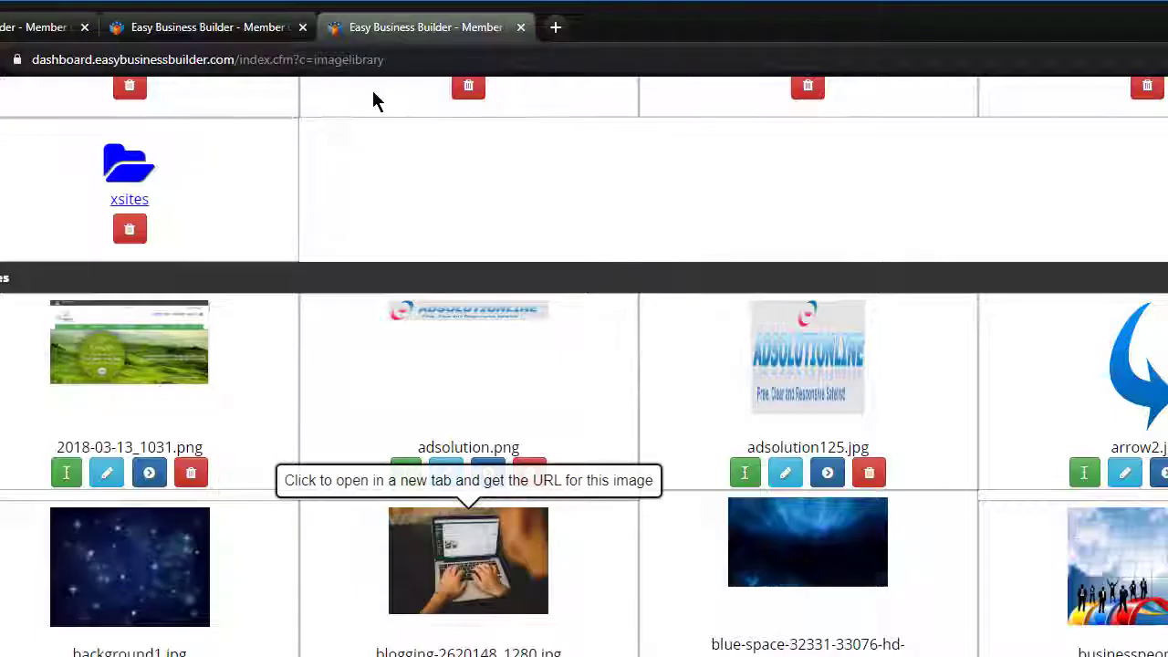
Replace the image source URL in the form block's HTML with the copied address of blogging-2620148_1280.jpg, and apply the change.
click(188, 27)
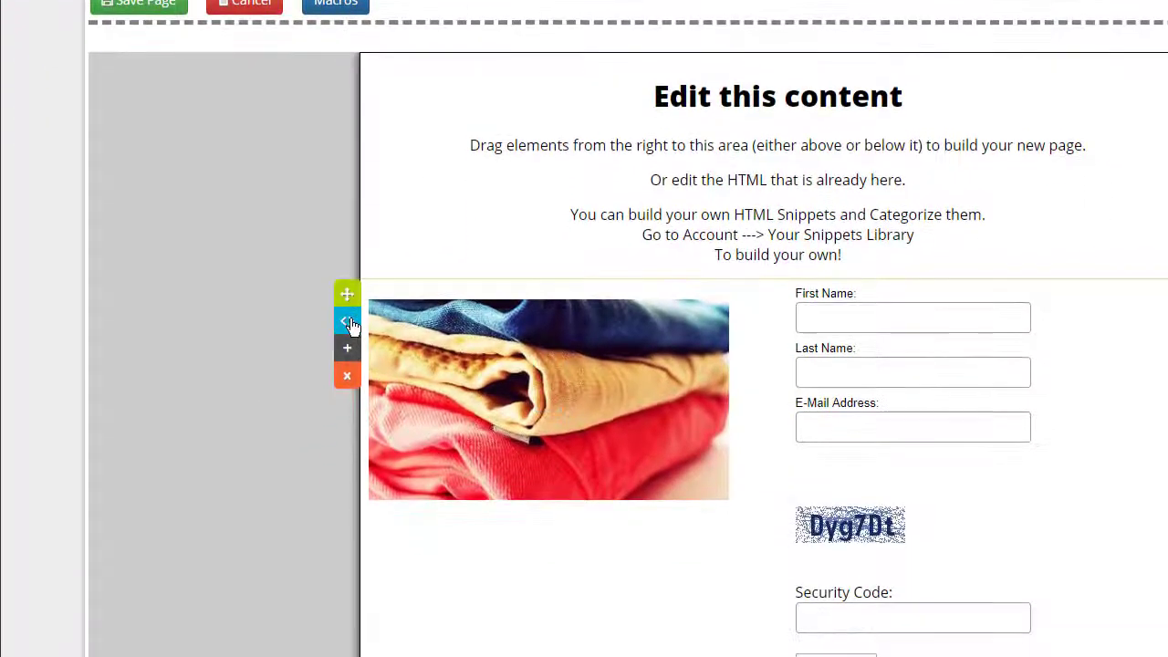
click(349, 323)
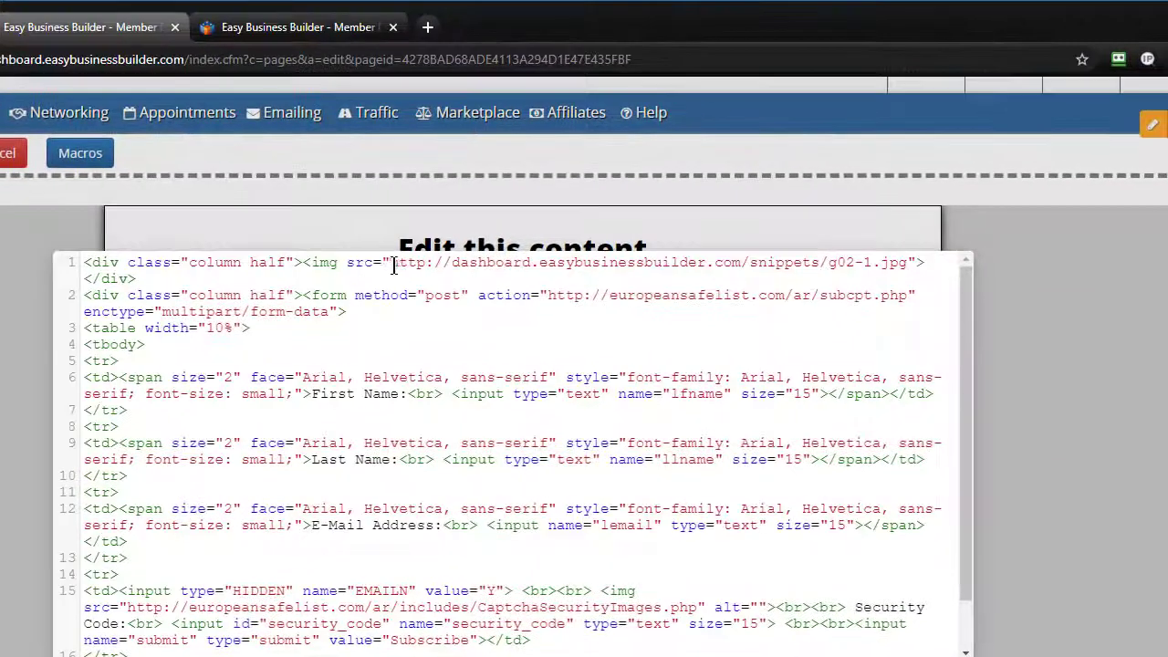
drag(448, 228, 654, 242)
drag(597, 274, 905, 265)
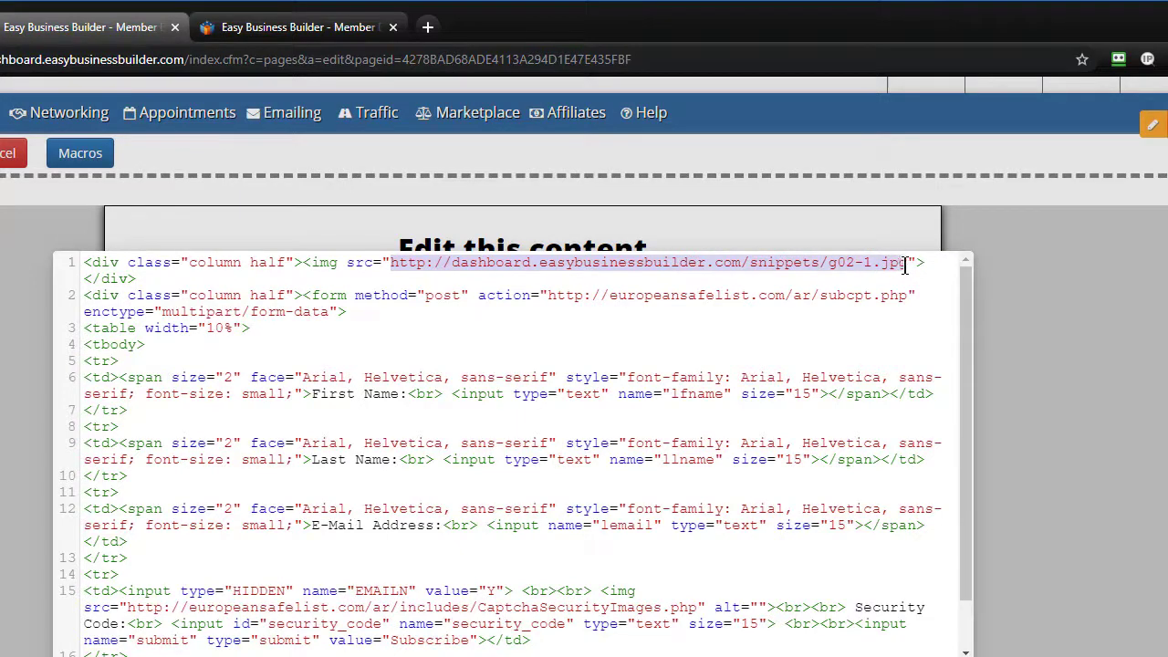
key(ctrl+v)
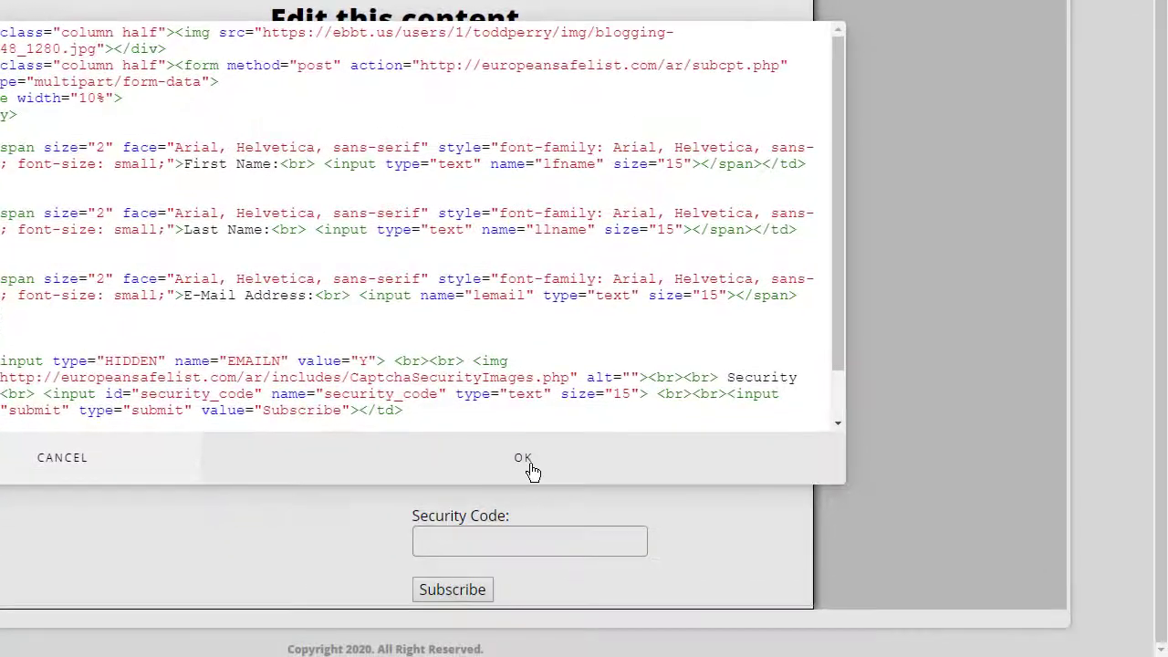
click(529, 465)
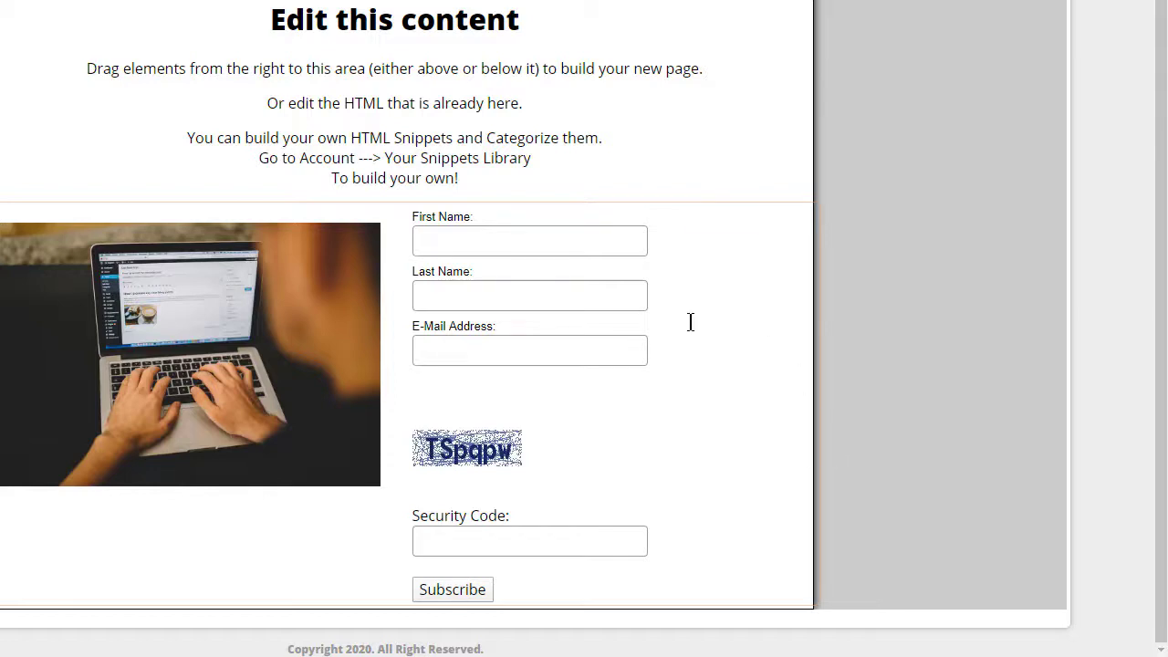
Open the file chooser for replacing the laptop image on the page, and cancel it without choosing a file.
mouse_move(184, 360)
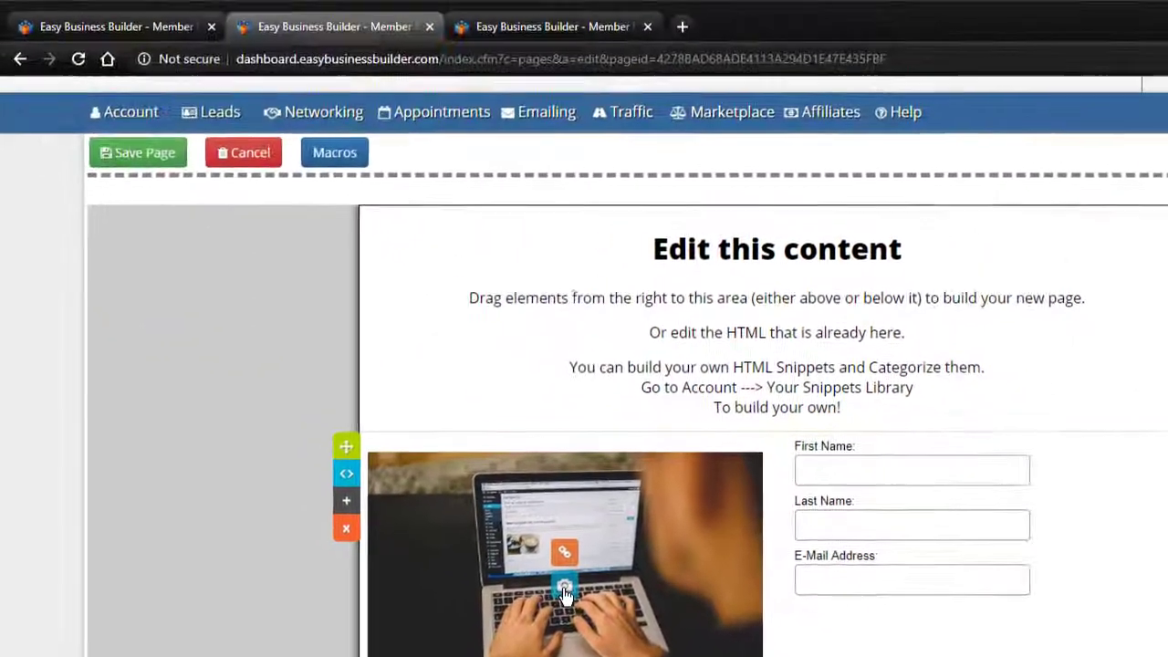
click(565, 591)
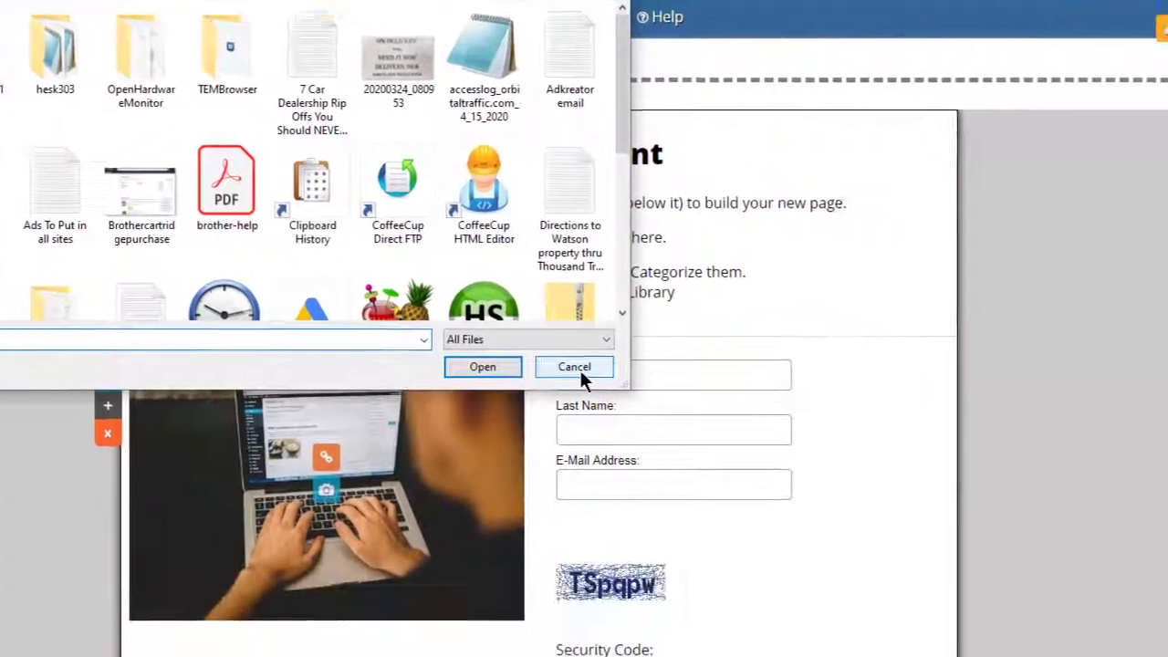
click(812, 463)
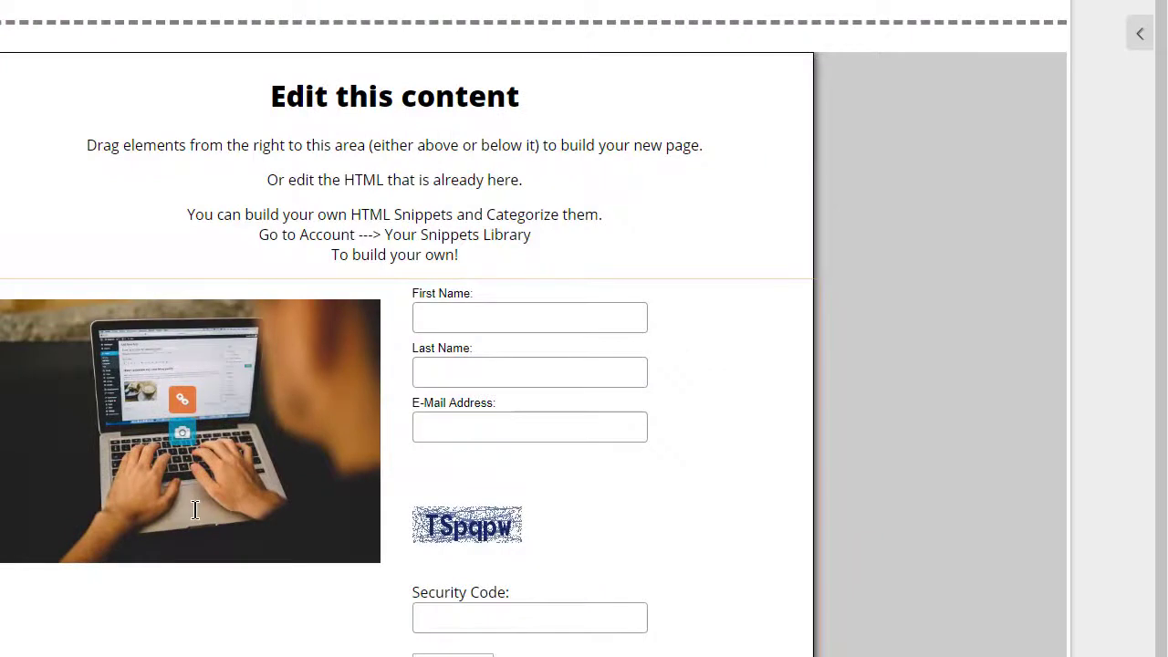